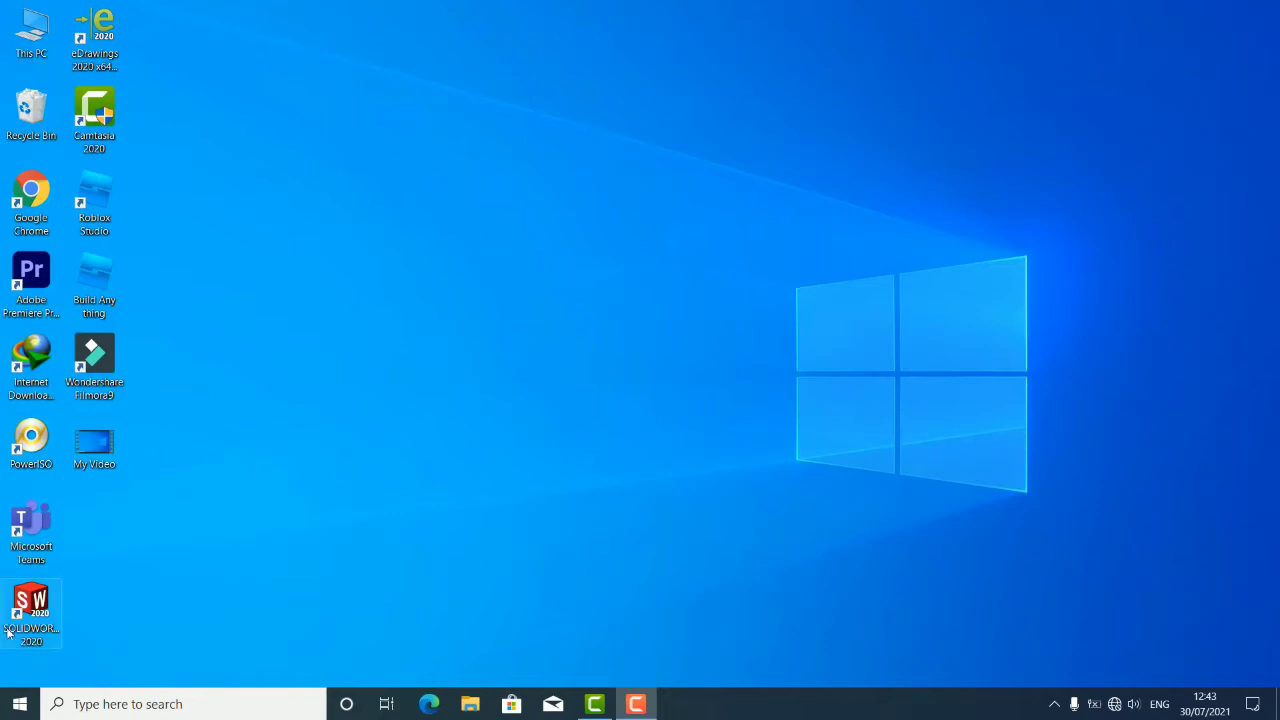
Launch SOLIDWORKS 2020 and create a new blank Part document, Part1
{"action": "double_click", "coordinate": [31, 605]}
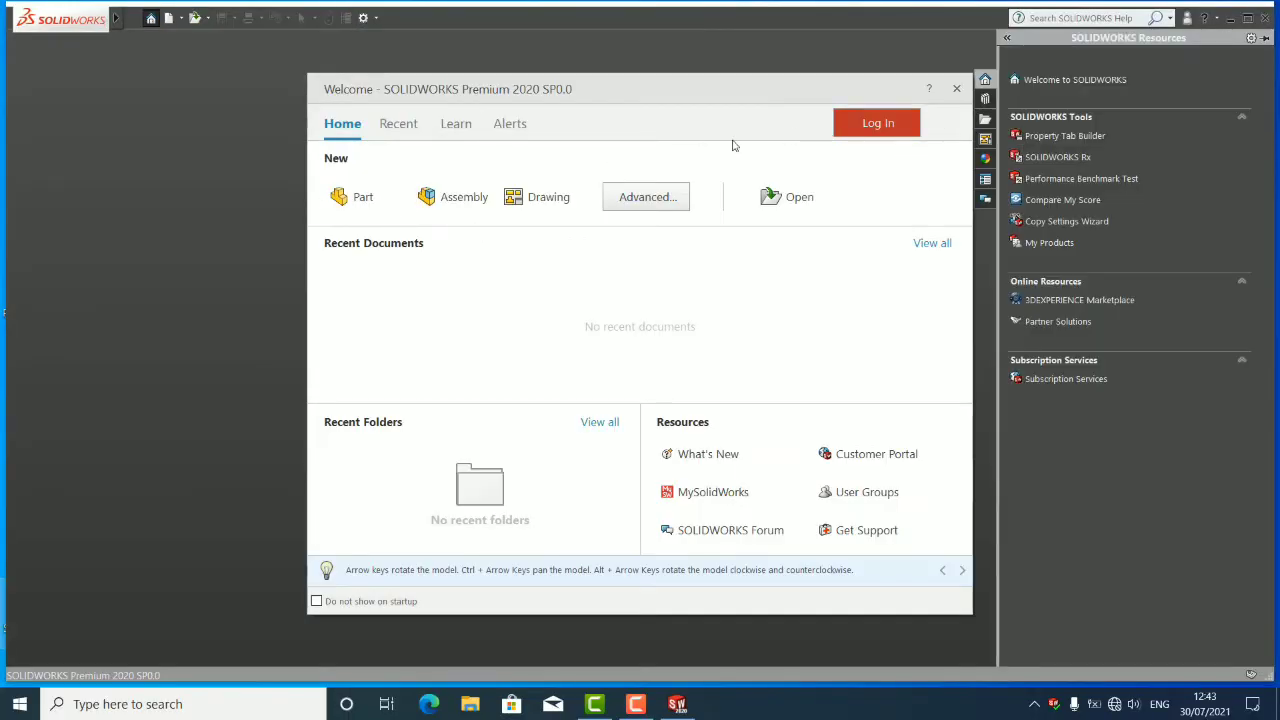
{"action": "left_click", "coordinate": [343, 205]}
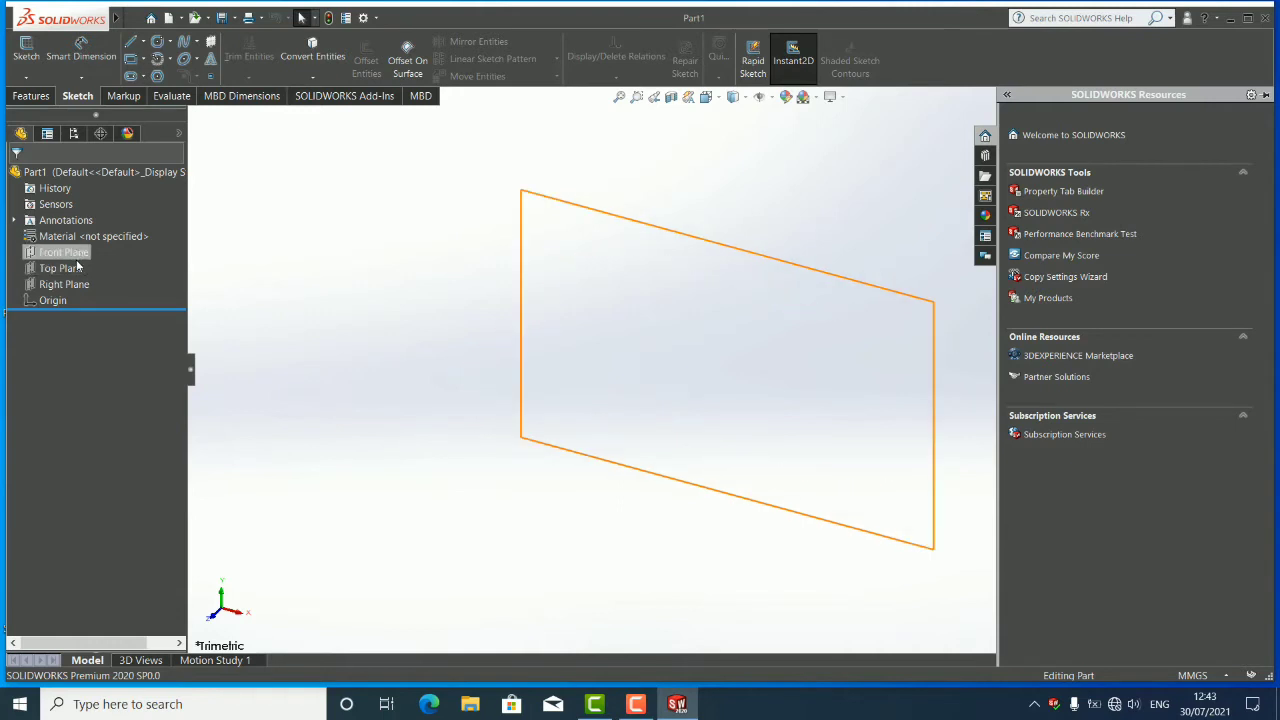
Open a new sketch on the Top Plane and select the centre-radius Circle tool
{"action": "left_click", "coordinate": [70, 267]}
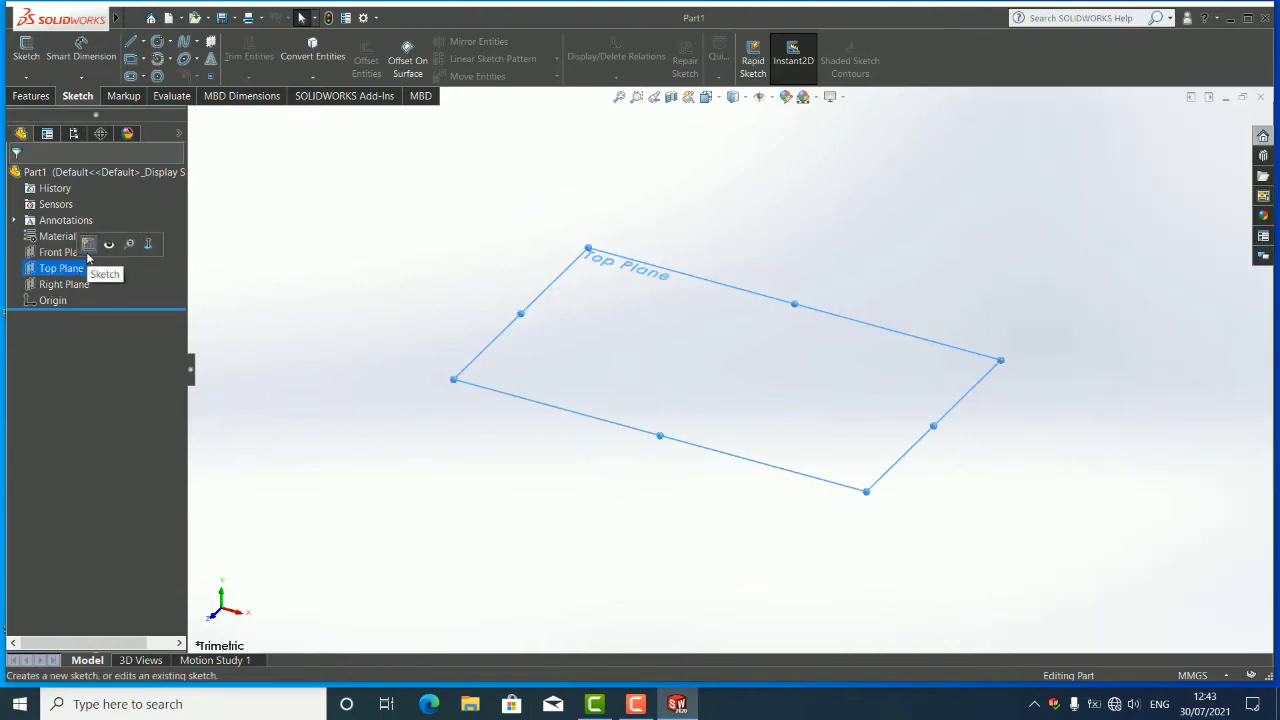
{"action": "left_click", "coordinate": [88, 250]}
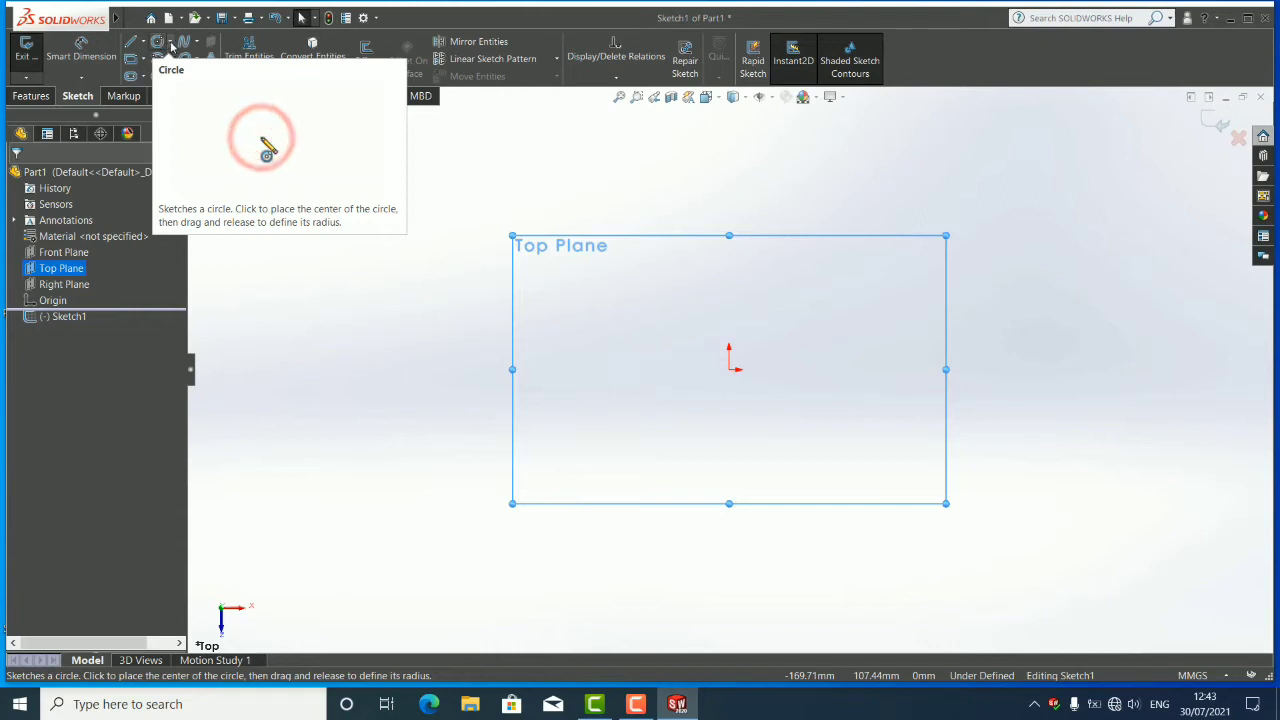
{"action": "left_click", "coordinate": [171, 45]}
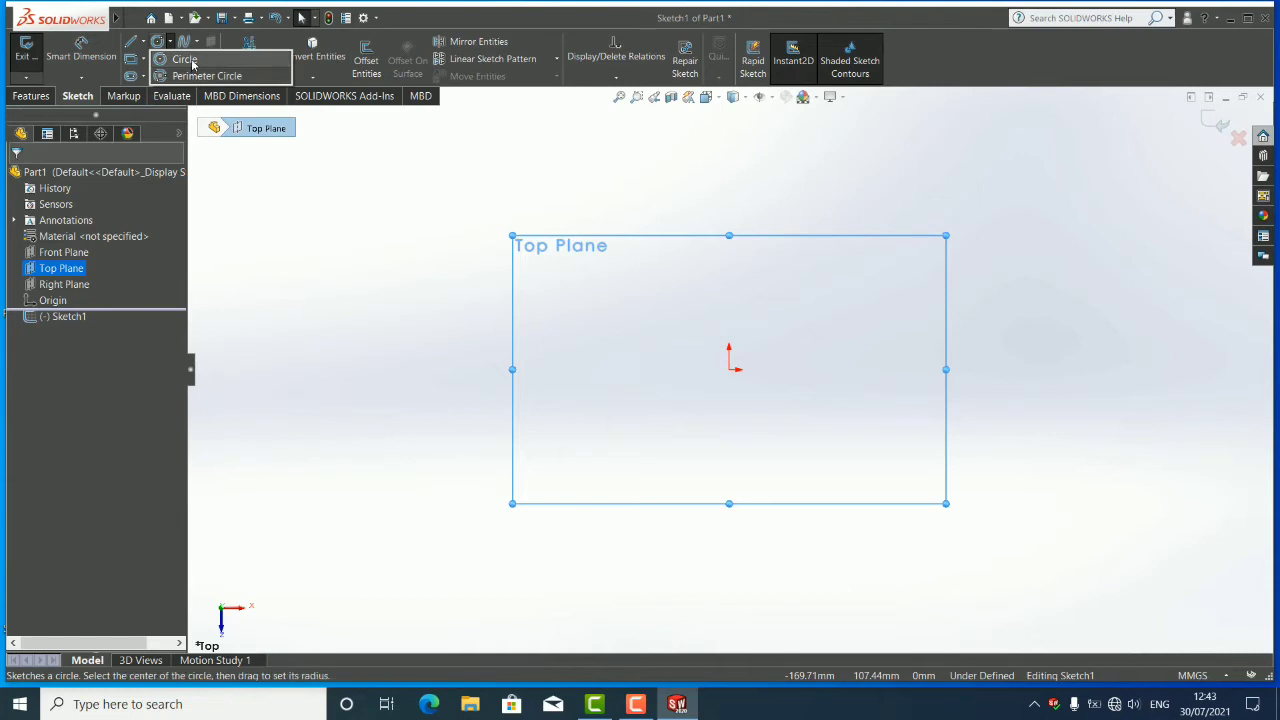
{"action": "left_click", "coordinate": [185, 60]}
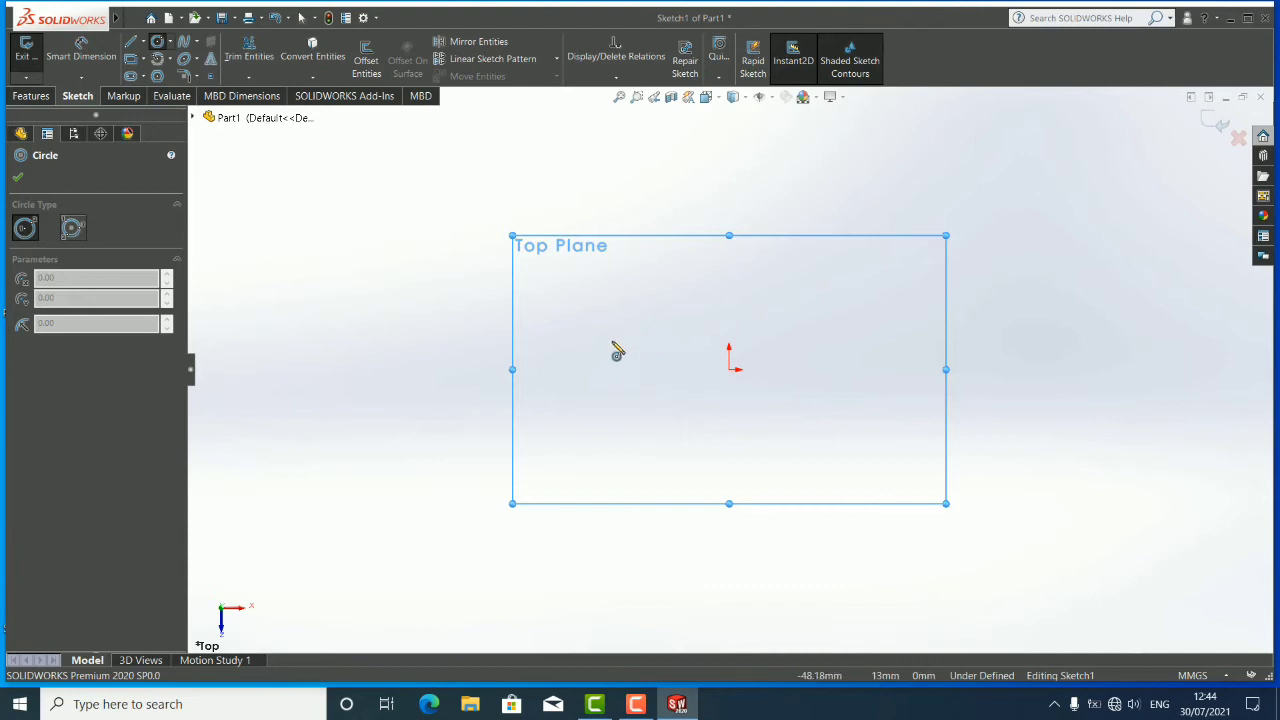
Draw a circle of about 79.24 mm radius centred just left of the origin
{"action": "left_click", "coordinate": [612, 330]}
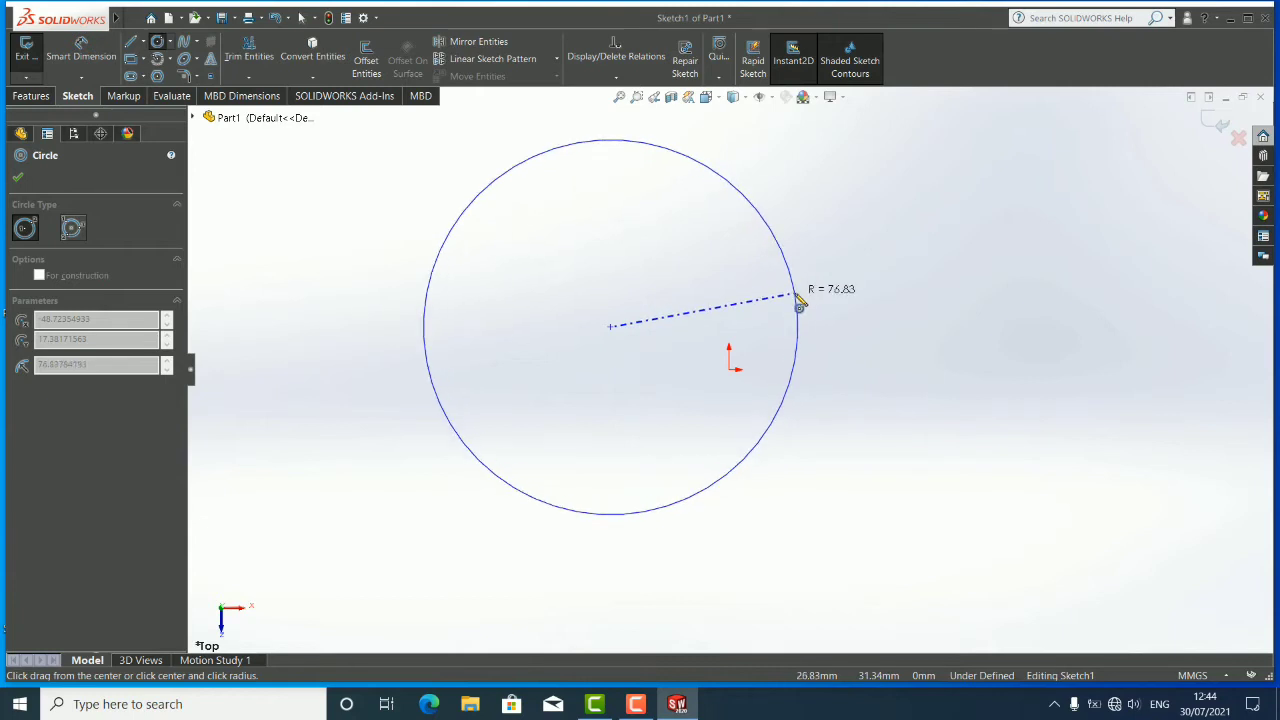
{"action": "left_click", "coordinate": [803, 293]}
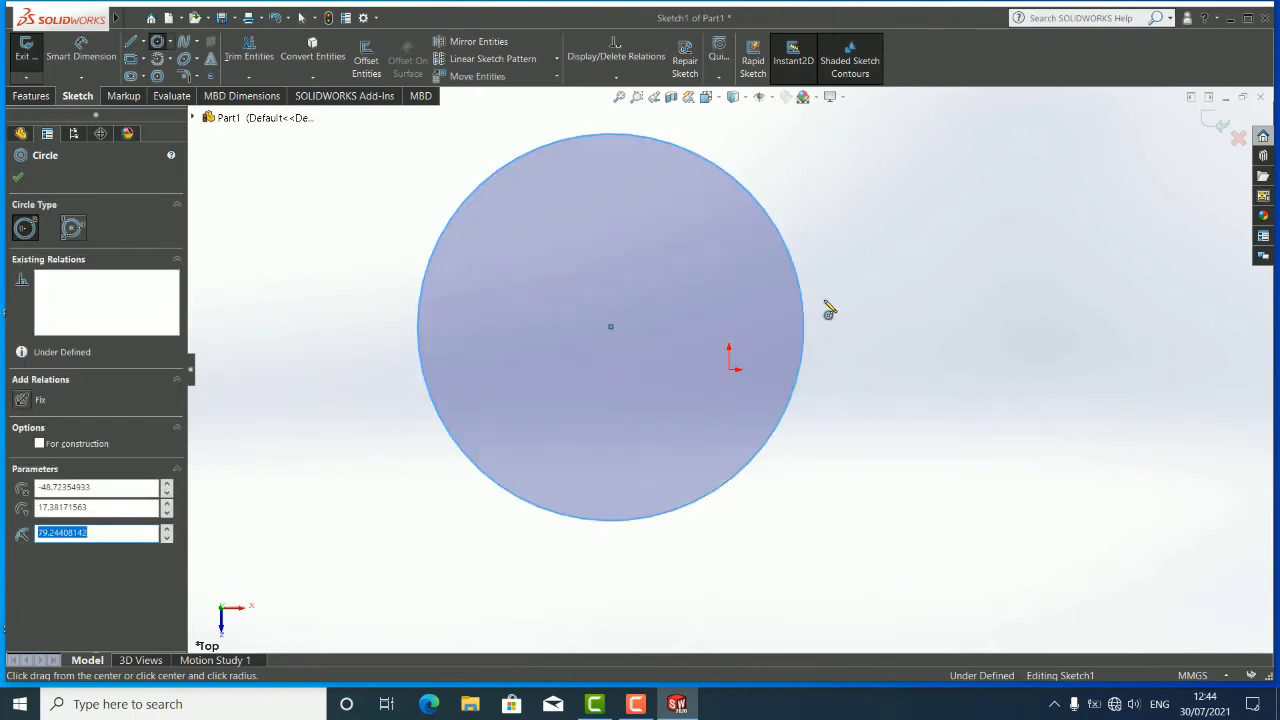
{"action": "key", "text": "Escape"}
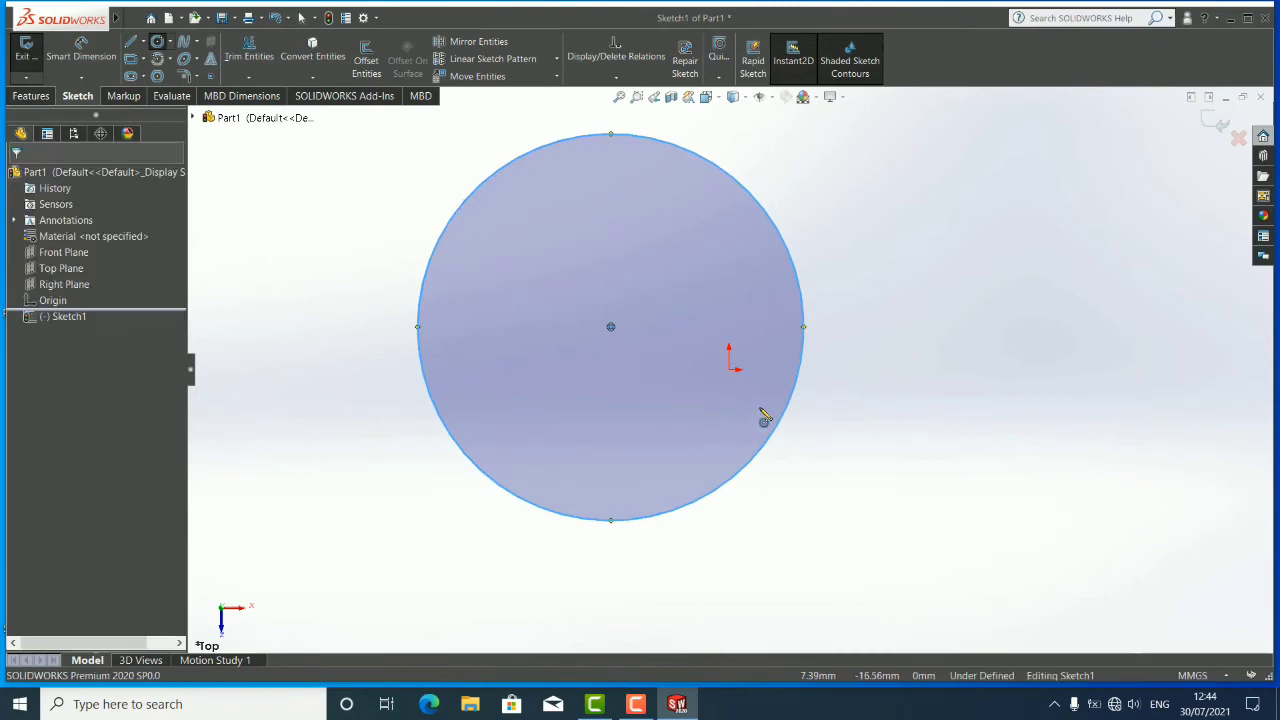
{"action": "scroll", "coordinate": [755, 314], "scroll_direction": "down", "scroll_amount": 3}
{"action": "scroll", "coordinate": [740, 320], "scroll_direction": "down", "scroll_amount": 2}
{"action": "scroll", "coordinate": [706, 334], "scroll_direction": "up", "scroll_amount": 1}
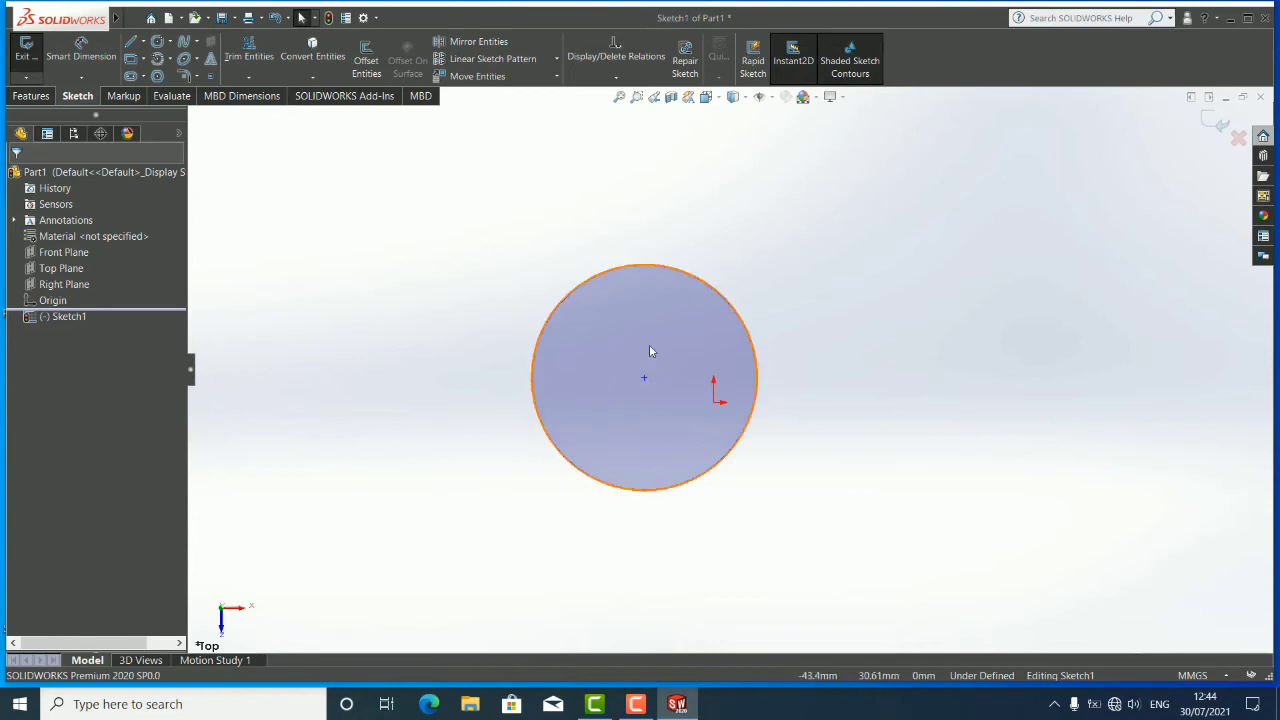
Draw a second centre-radius circle to the right of the first one
{"action": "left_click", "coordinate": [157, 43]}
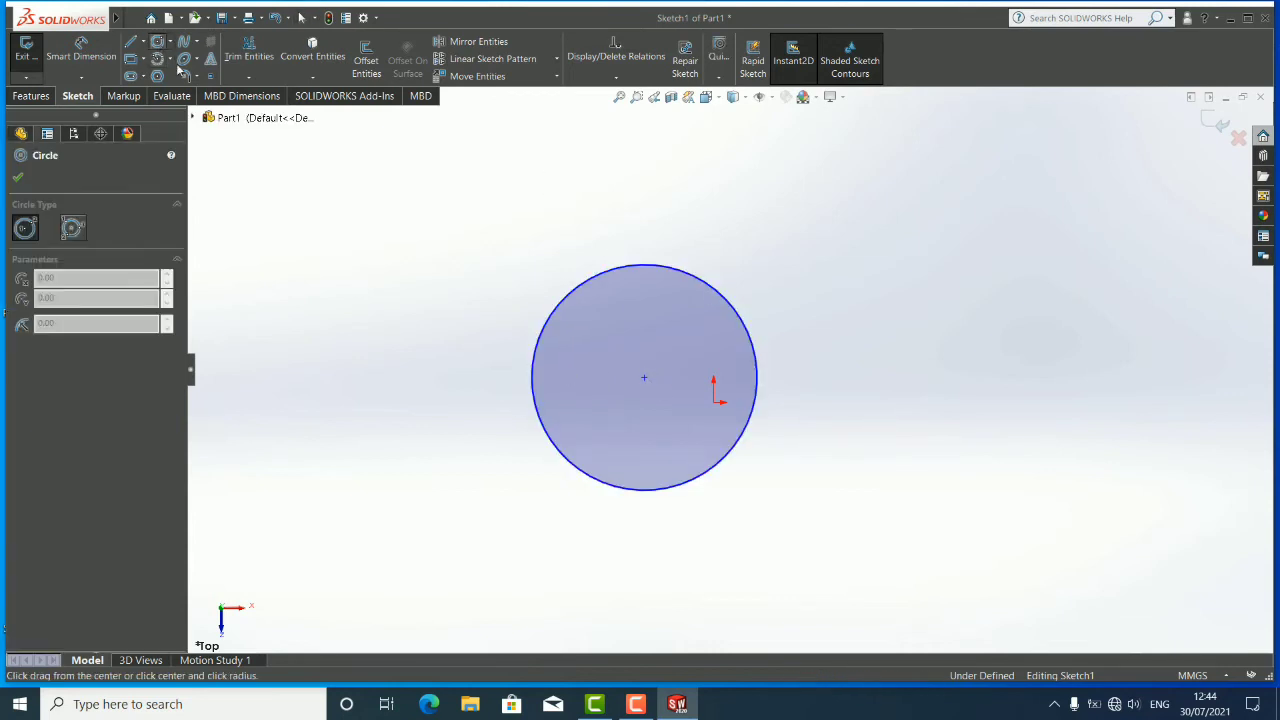
{"action": "left_click", "coordinate": [894, 333]}
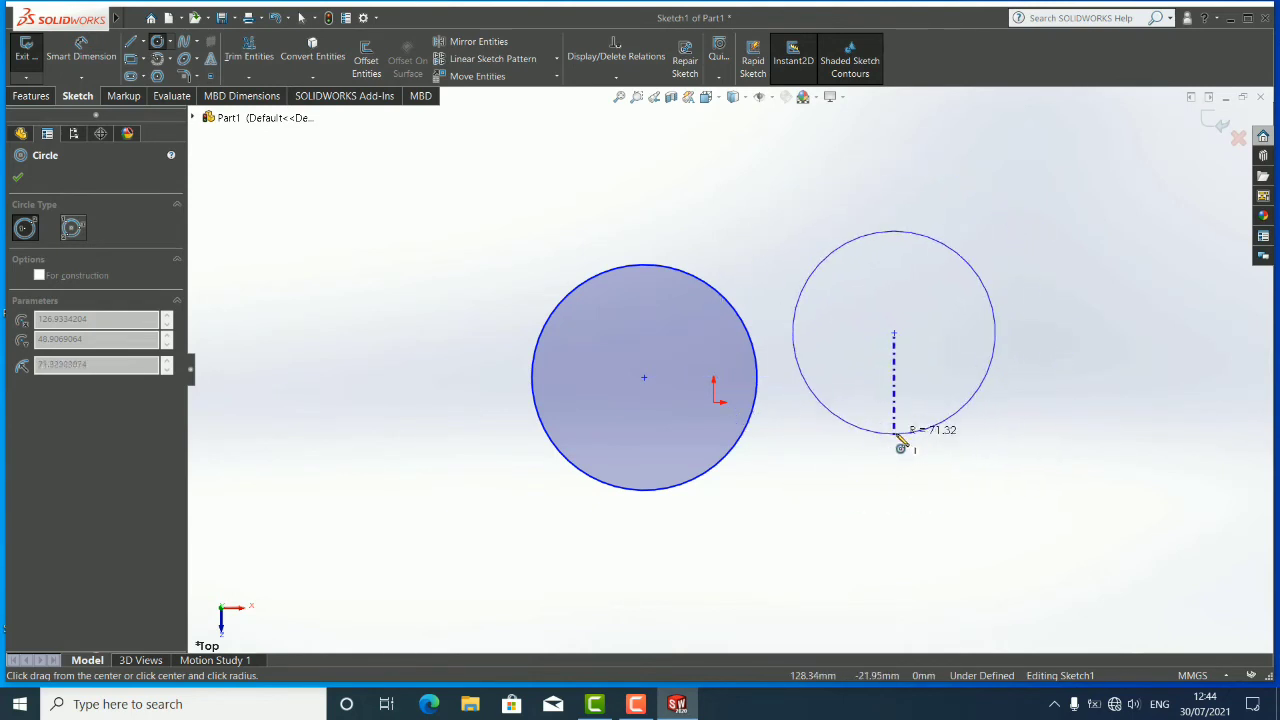
{"action": "left_click", "coordinate": [897, 437]}
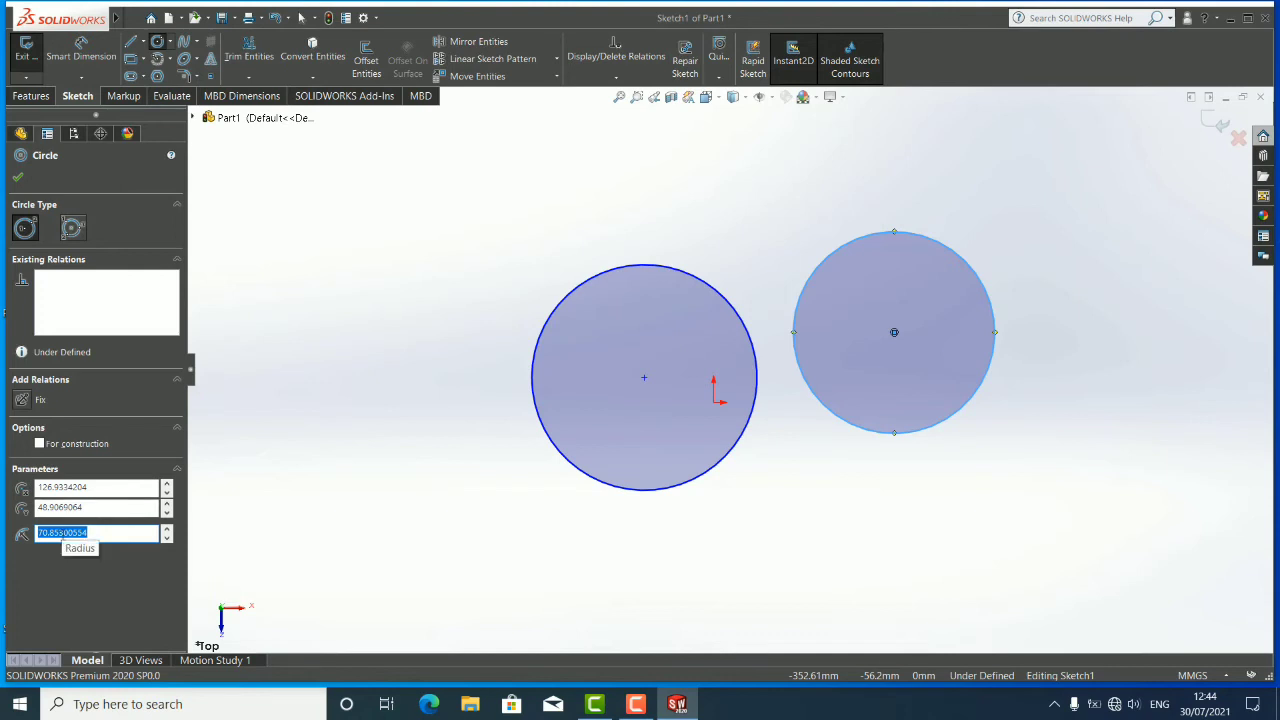
Resize the right circle's radius through 10, 20 and 50 to a final 60 mm
{"action": "type", "text": "10"}
{"action": "key", "text": "Return"}
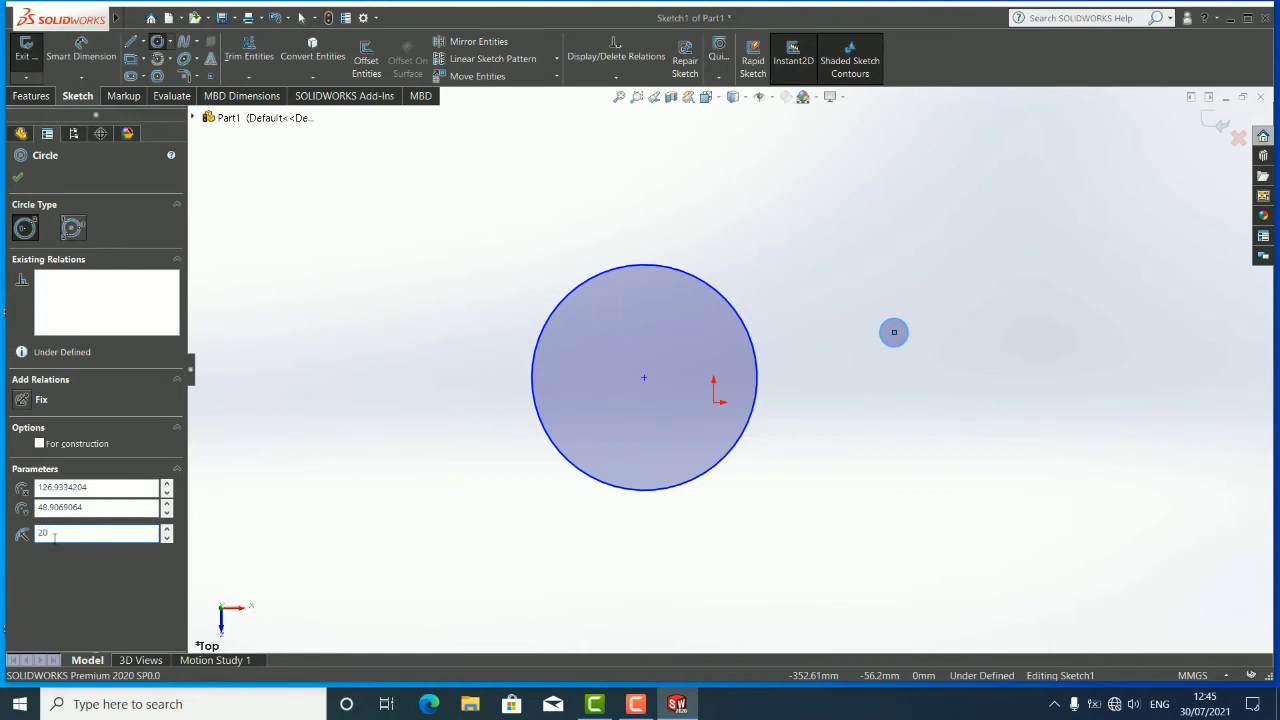
{"action": "key", "text": "Return"}
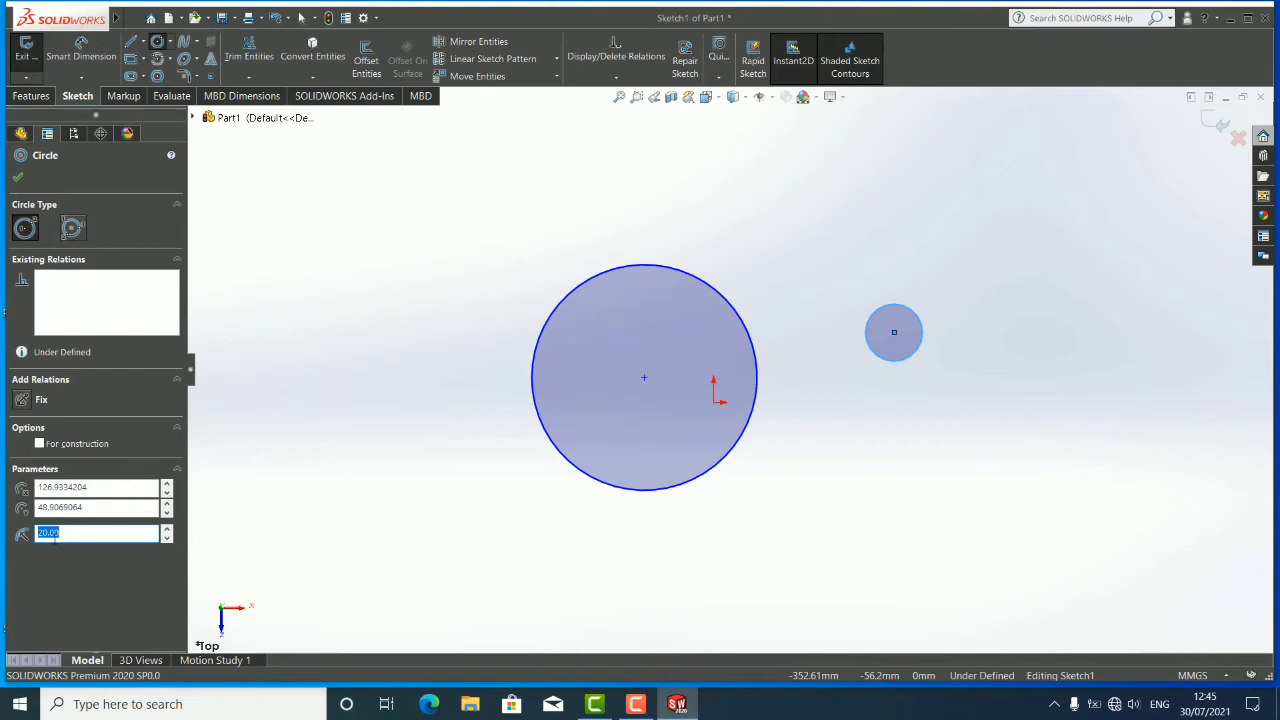
{"action": "type", "text": "50"}
{"action": "key", "text": "Return"}
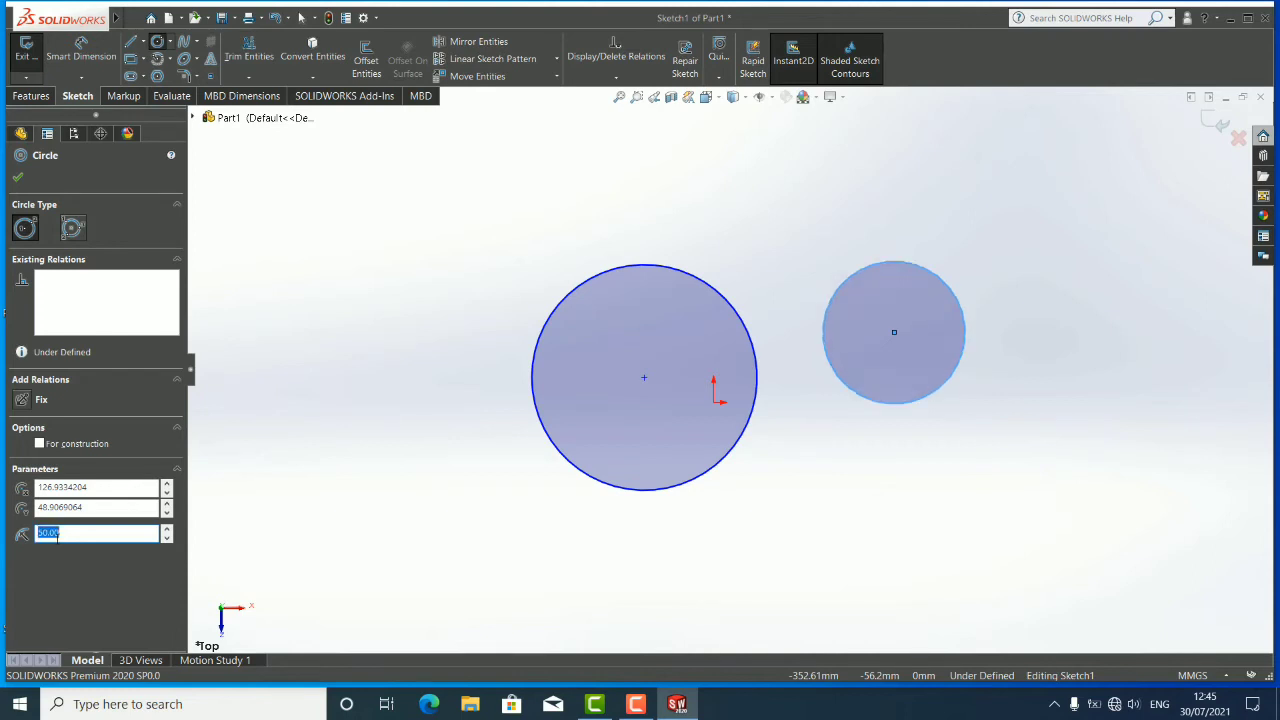
{"action": "type", "text": "60"}
{"action": "key", "text": "Return"}
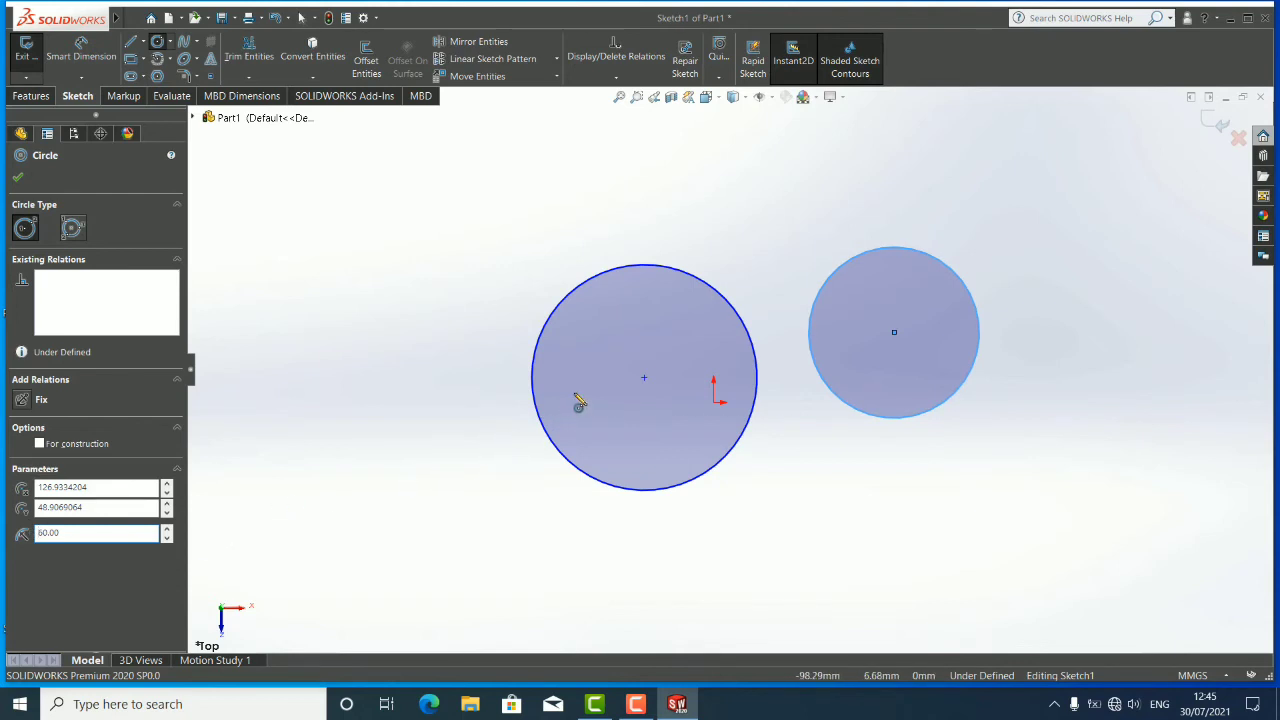
Draw a large circle around both circles, then box-select and delete all three
{"action": "left_click", "coordinate": [171, 45]}
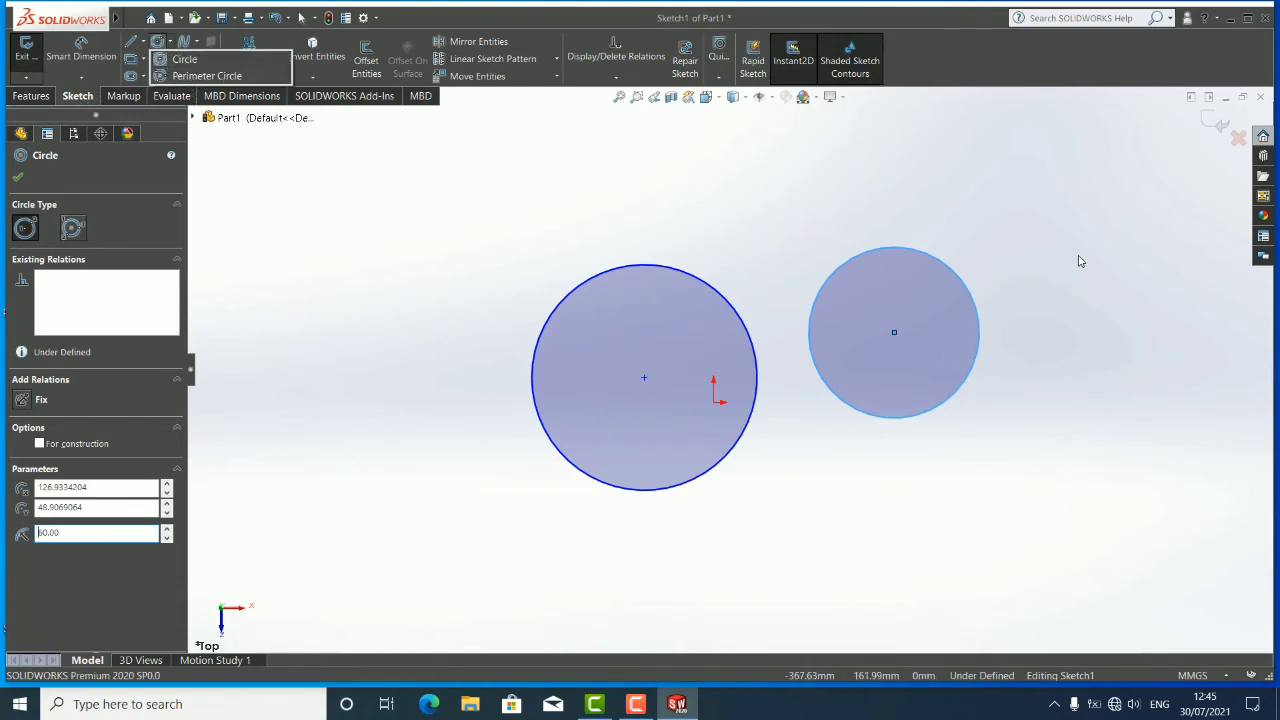
{"action": "left_click", "coordinate": [1058, 204]}
{"action": "left_click", "coordinate": [486, 448]}
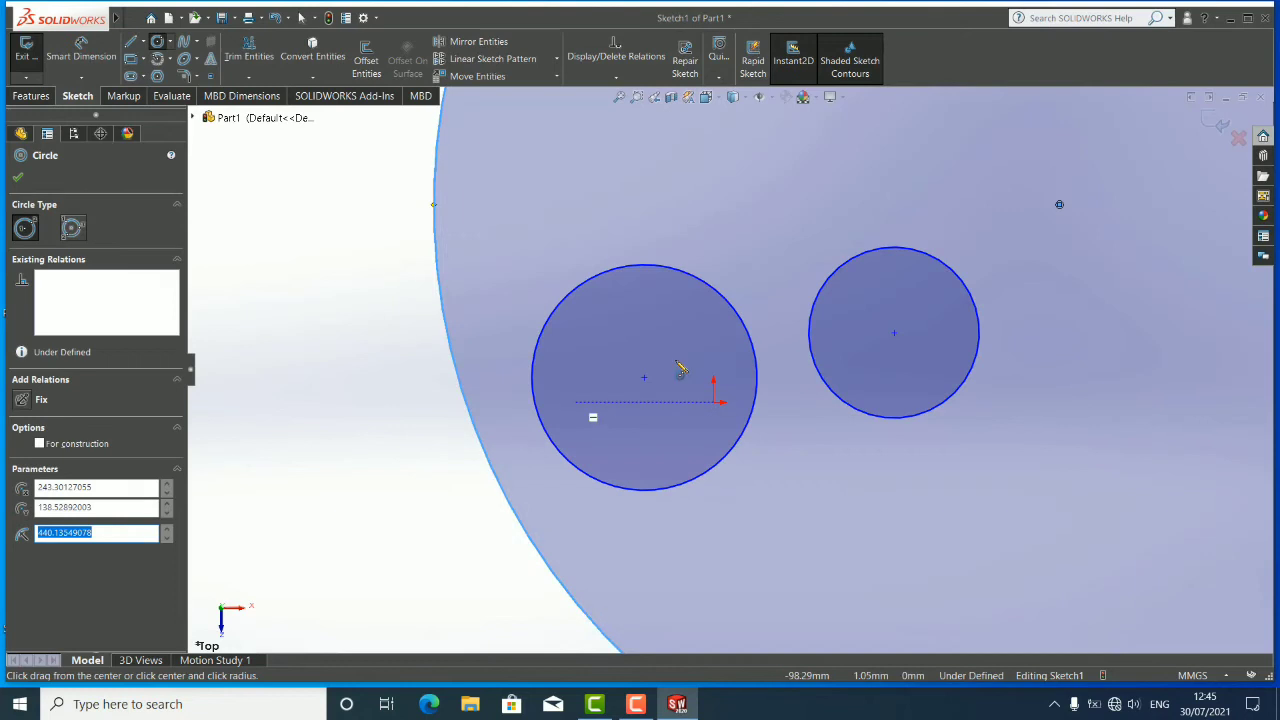
{"action": "key", "text": "Escape"}
{"action": "scroll", "coordinate": [729, 369], "scroll_direction": "down", "scroll_amount": 5}
{"action": "left_click_drag", "start_coordinate": [586, 200], "coordinate": [1155, 463]}
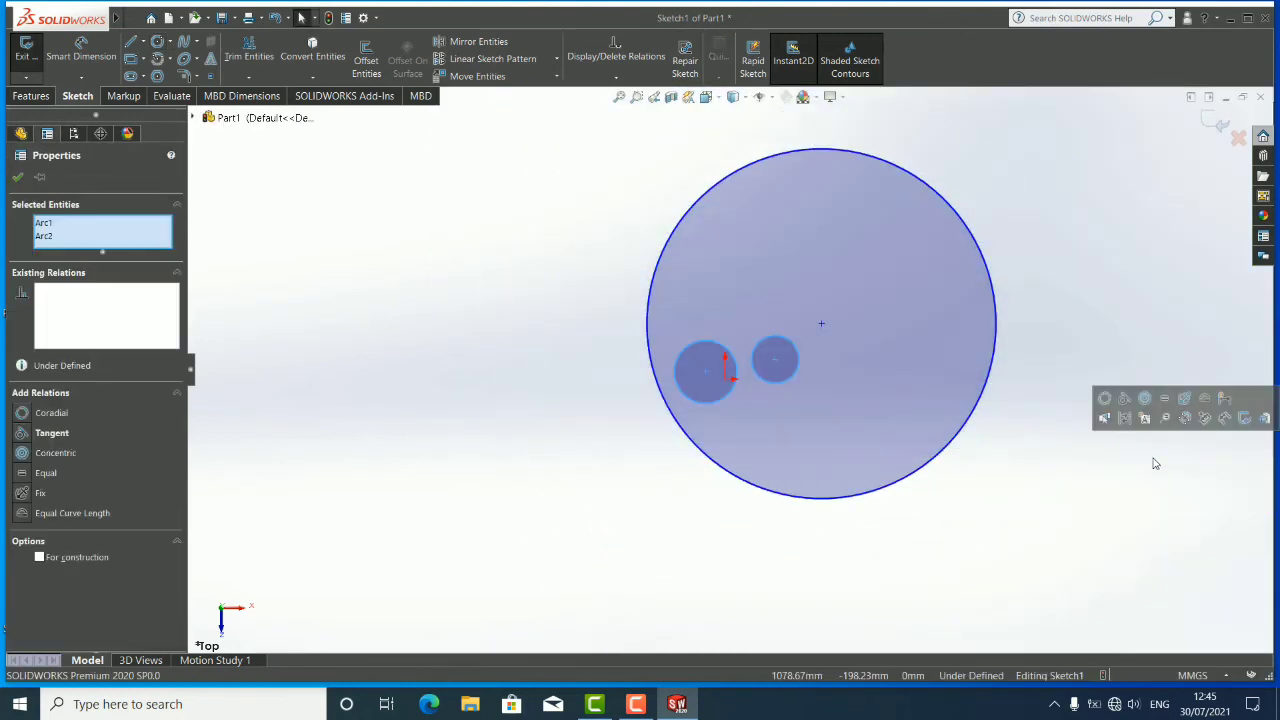
{"action": "key", "text": "Delete"}
{"action": "left_click_drag", "start_coordinate": [1009, 154], "coordinate": [557, 569]}
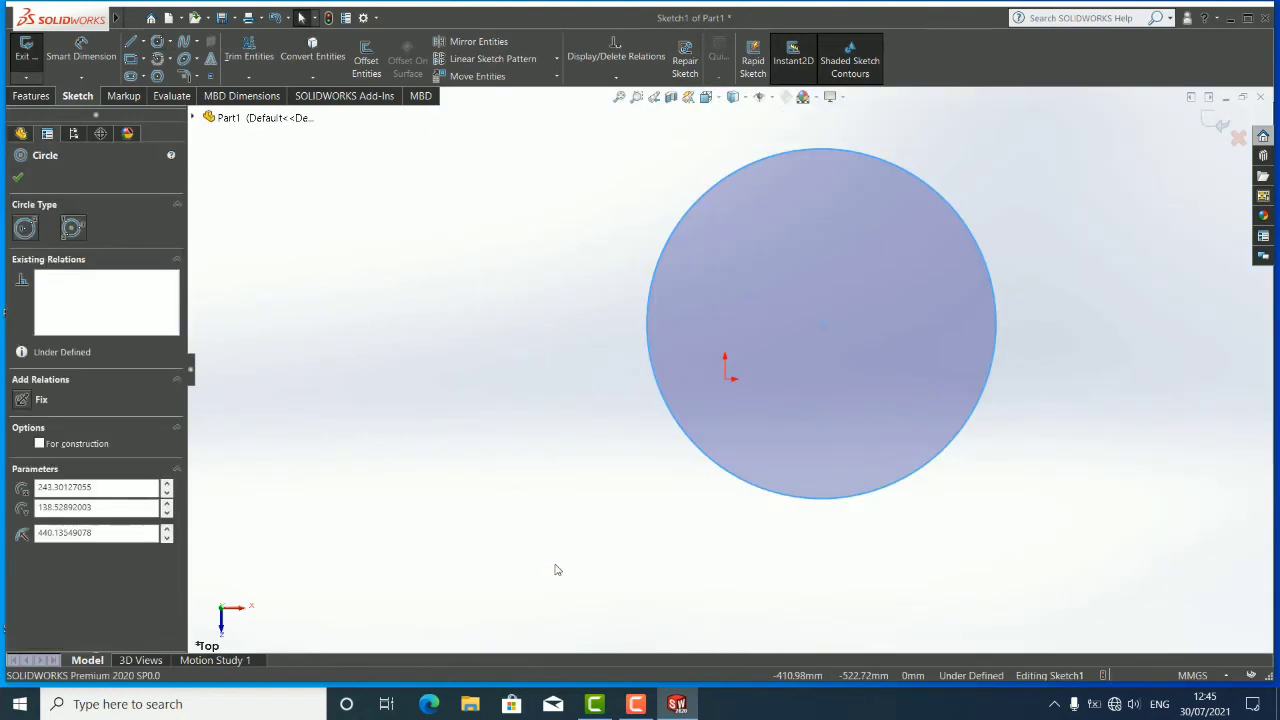
{"action": "key", "text": "Delete"}
Draw a three-point perimeter test circle, then box-select and delete it
{"action": "left_click", "coordinate": [170, 42]}
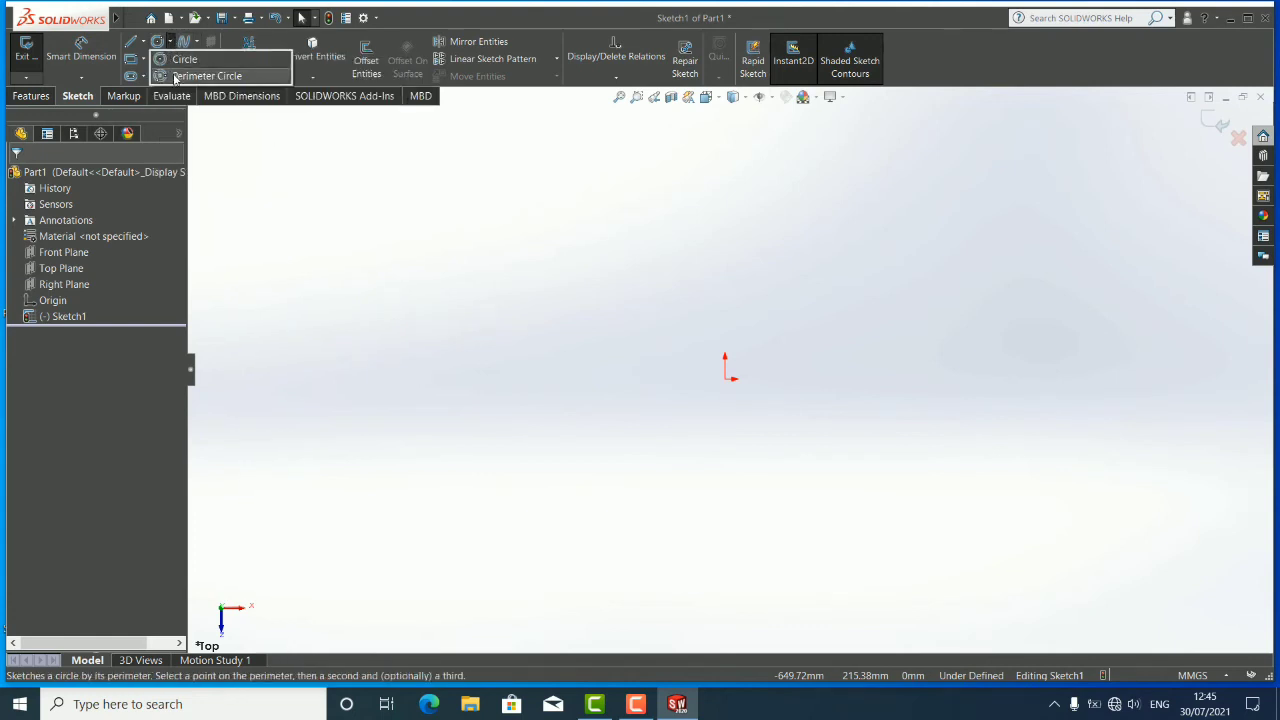
{"action": "left_click", "coordinate": [175, 78]}
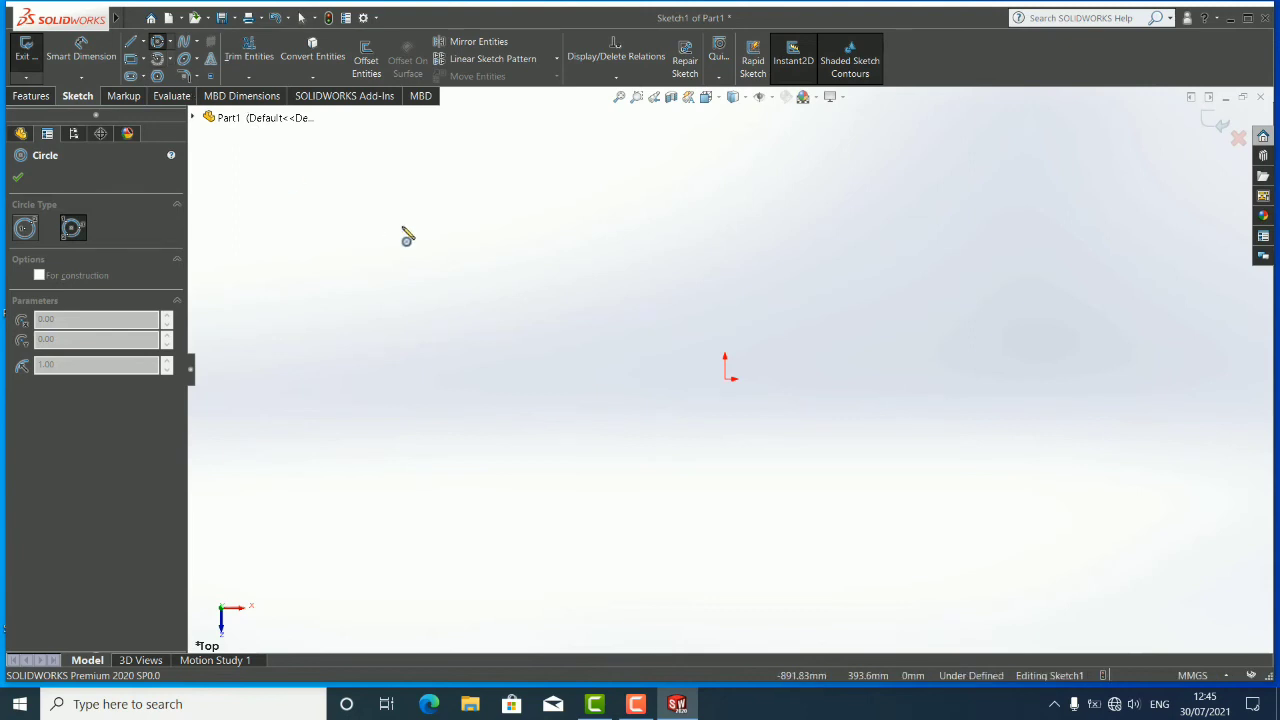
{"action": "left_click", "coordinate": [503, 376]}
{"action": "left_click", "coordinate": [570, 247]}
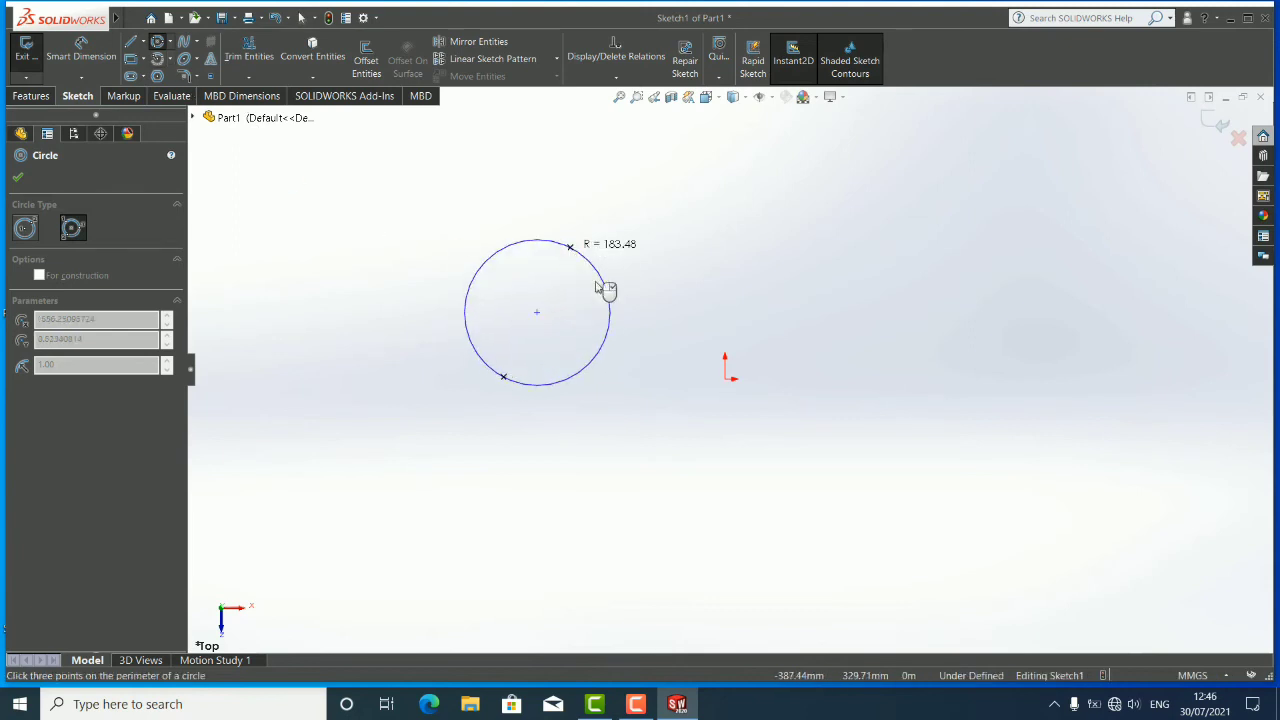
{"action": "left_click", "coordinate": [650, 391]}
{"action": "key", "text": "Escape"}
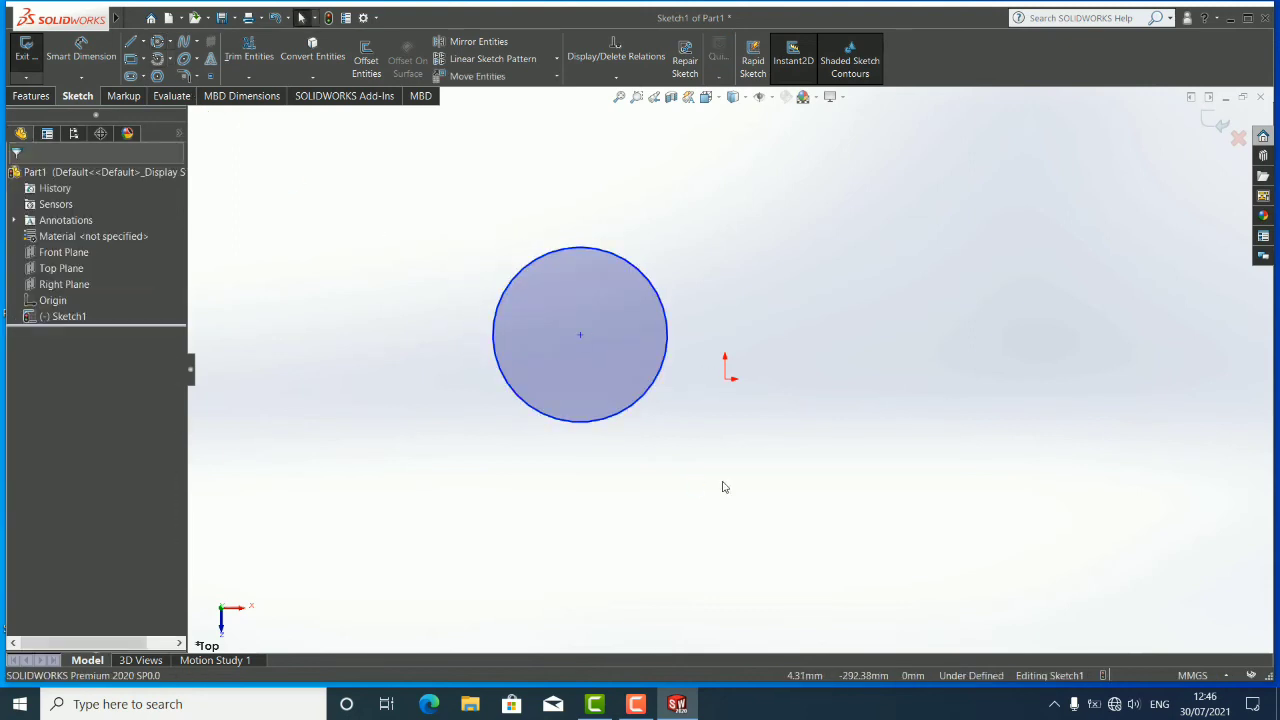
{"action": "left_click_drag", "start_coordinate": [522, 250], "coordinate": [366, 457]}
{"action": "key", "text": "Delete"}
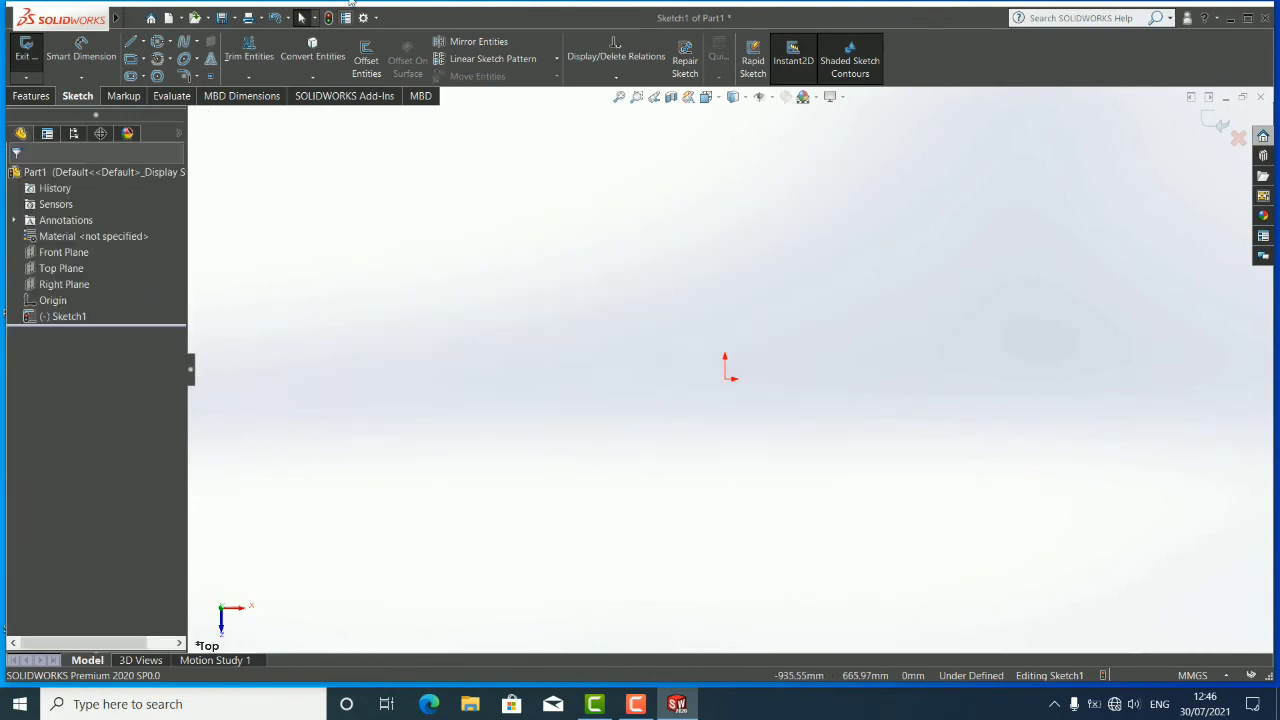
Draw a closed three-line triangle up and to the left of the origin
{"action": "left_click", "coordinate": [131, 43]}
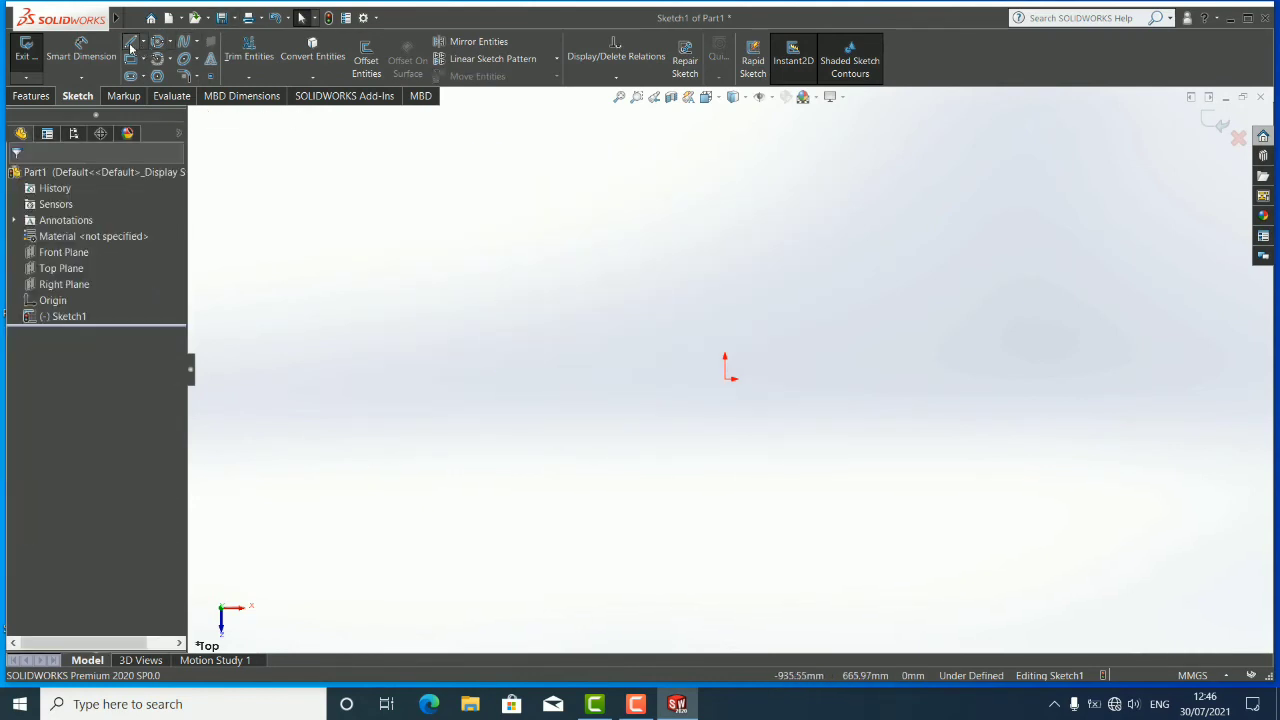
{"action": "left_click", "coordinate": [424, 397]}
{"action": "left_click", "coordinate": [521, 162]}
{"action": "left_click", "coordinate": [857, 290]}
{"action": "left_click", "coordinate": [425, 396]}
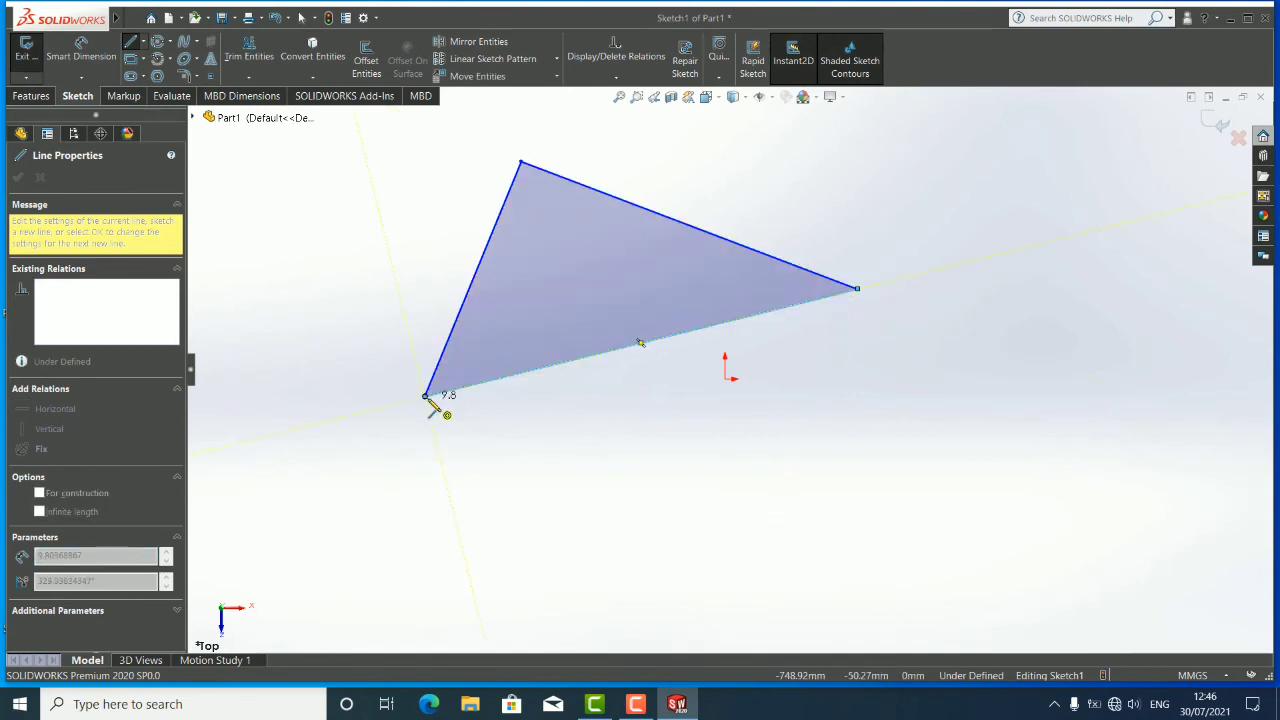
{"action": "key", "text": "Escape"}
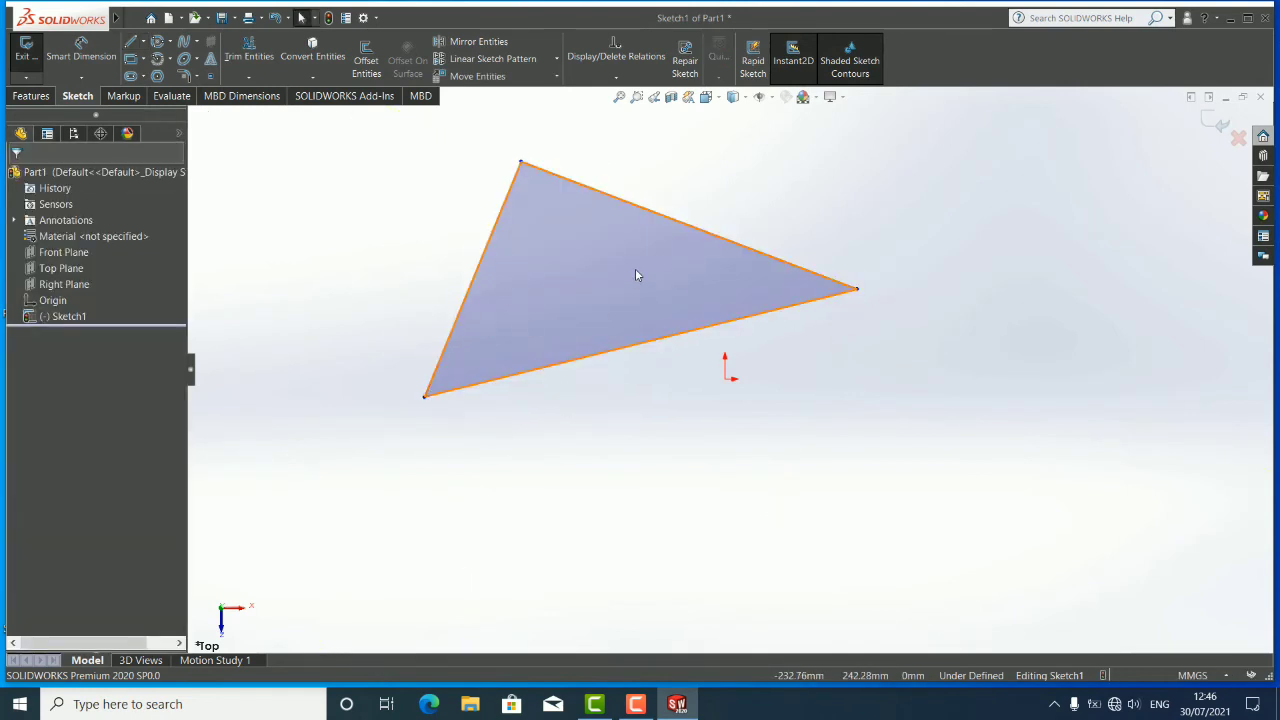
{"action": "left_click", "coordinate": [157, 44]}
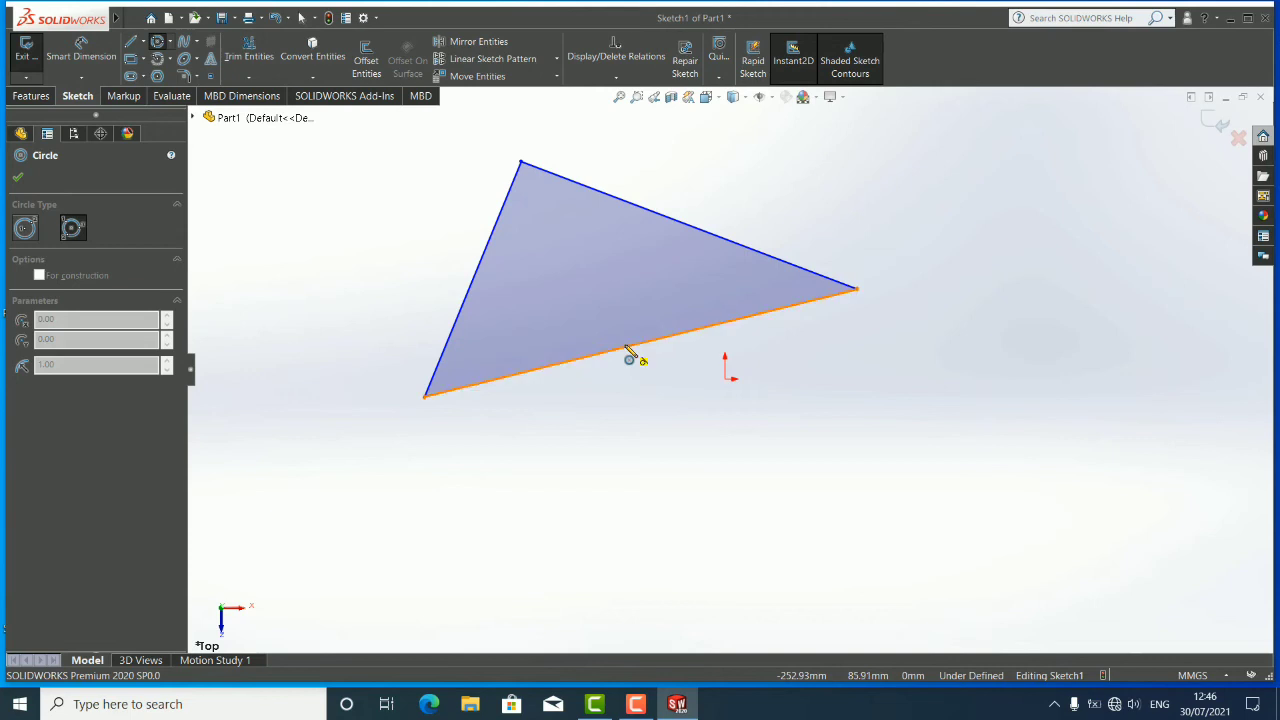
Draw a circle of about 217 mm radius tangent to the triangle's bottom, left and top sides
{"action": "left_click", "coordinate": [626, 348]}
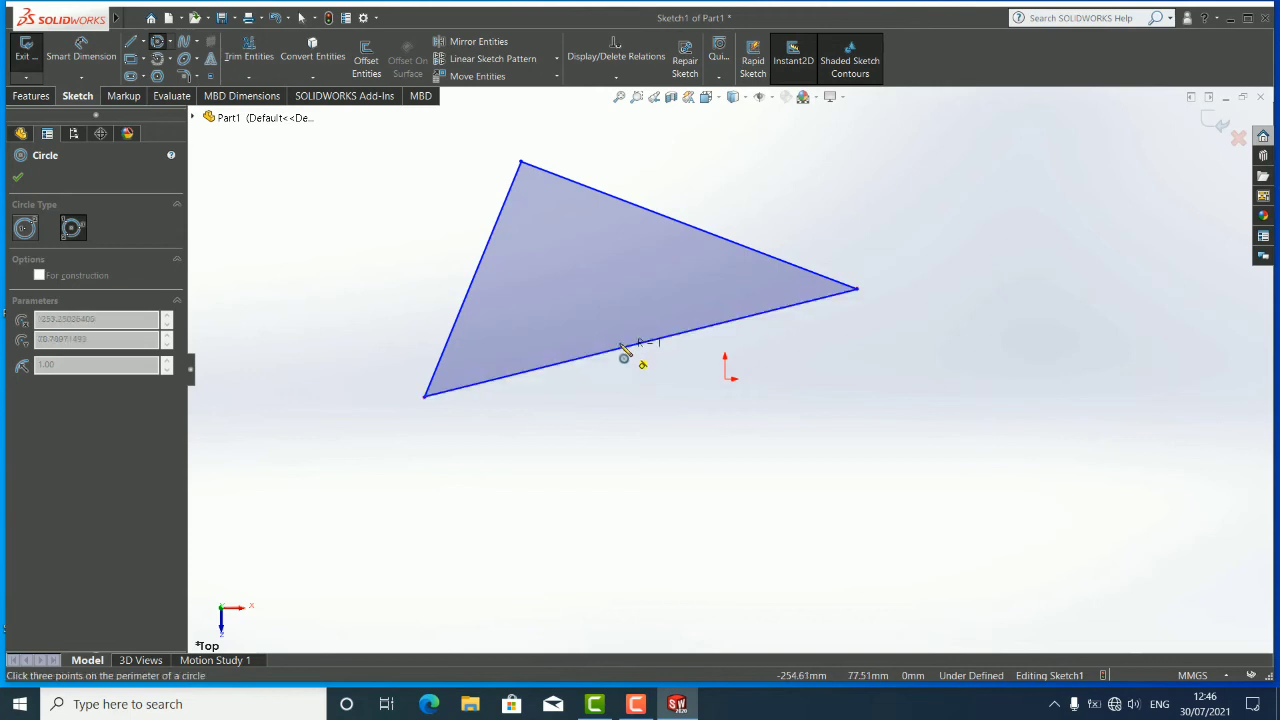
{"action": "left_click", "coordinate": [486, 251]}
{"action": "left_click", "coordinate": [672, 222]}
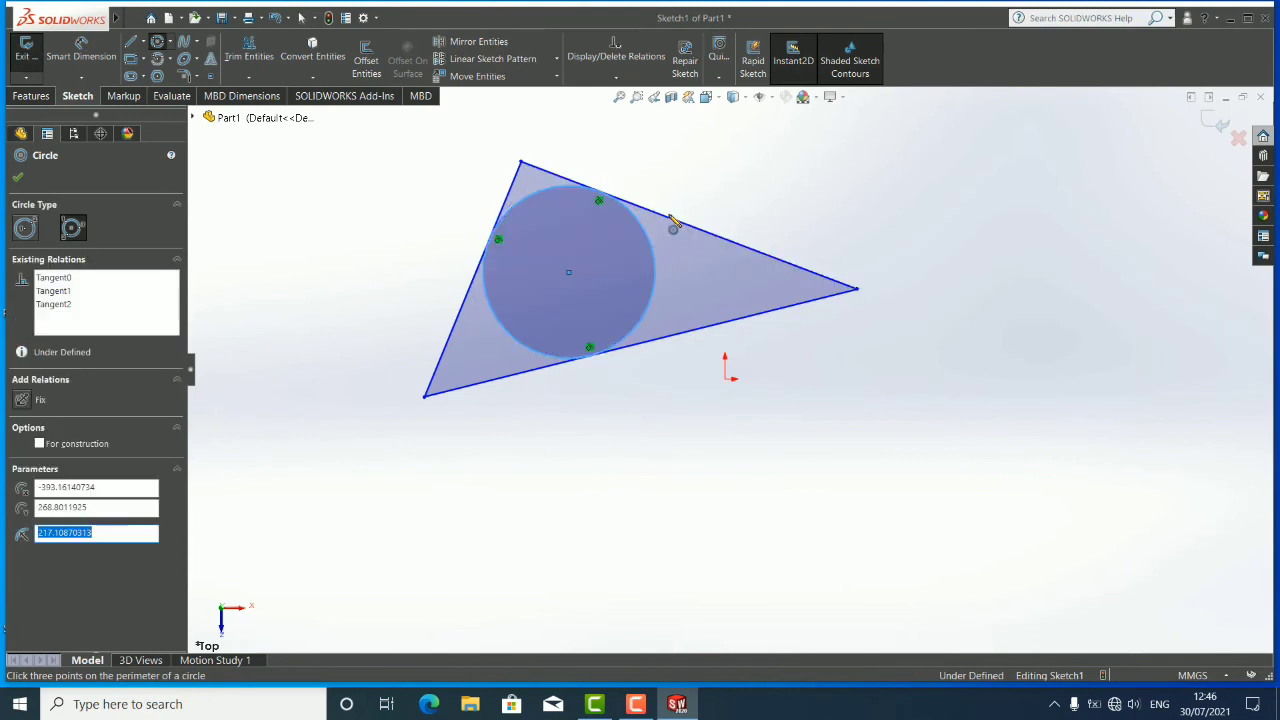
{"action": "key", "text": "Escape"}
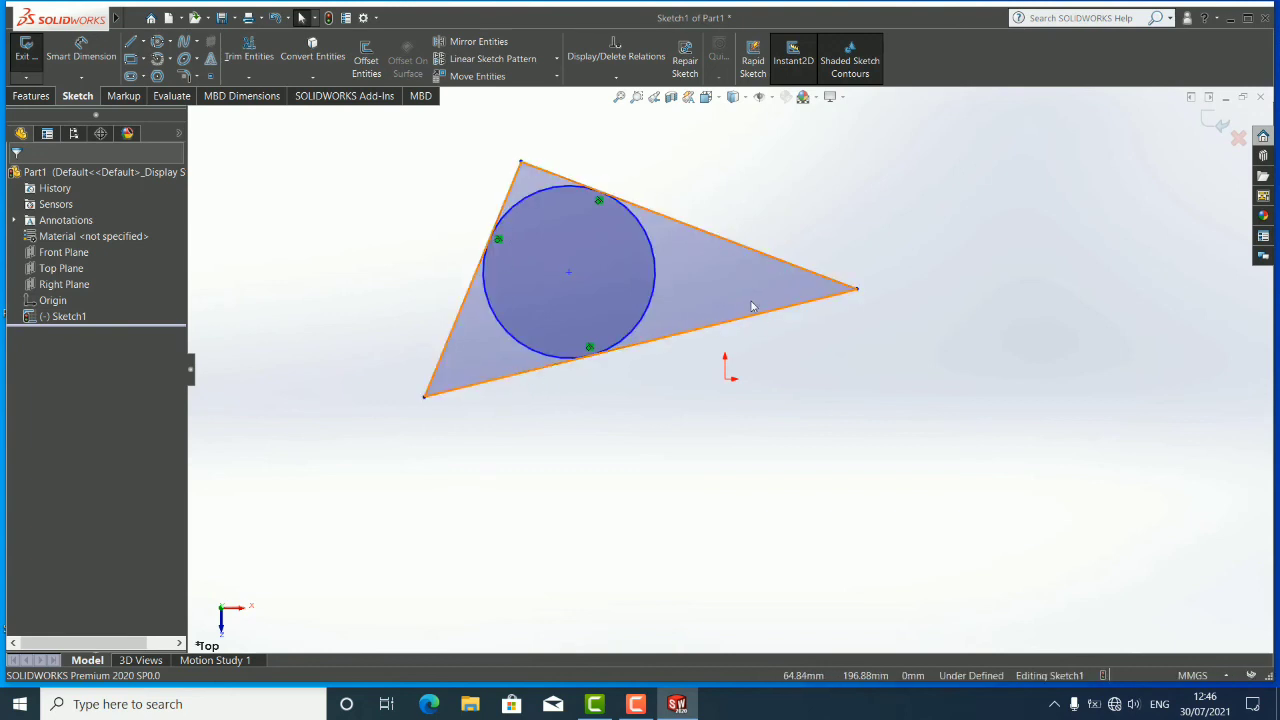
Draw a centre-radius circle of about 340 mm radius to the right of the triangle
{"action": "left_click", "coordinate": [170, 42]}
{"action": "left_click", "coordinate": [180, 54]}
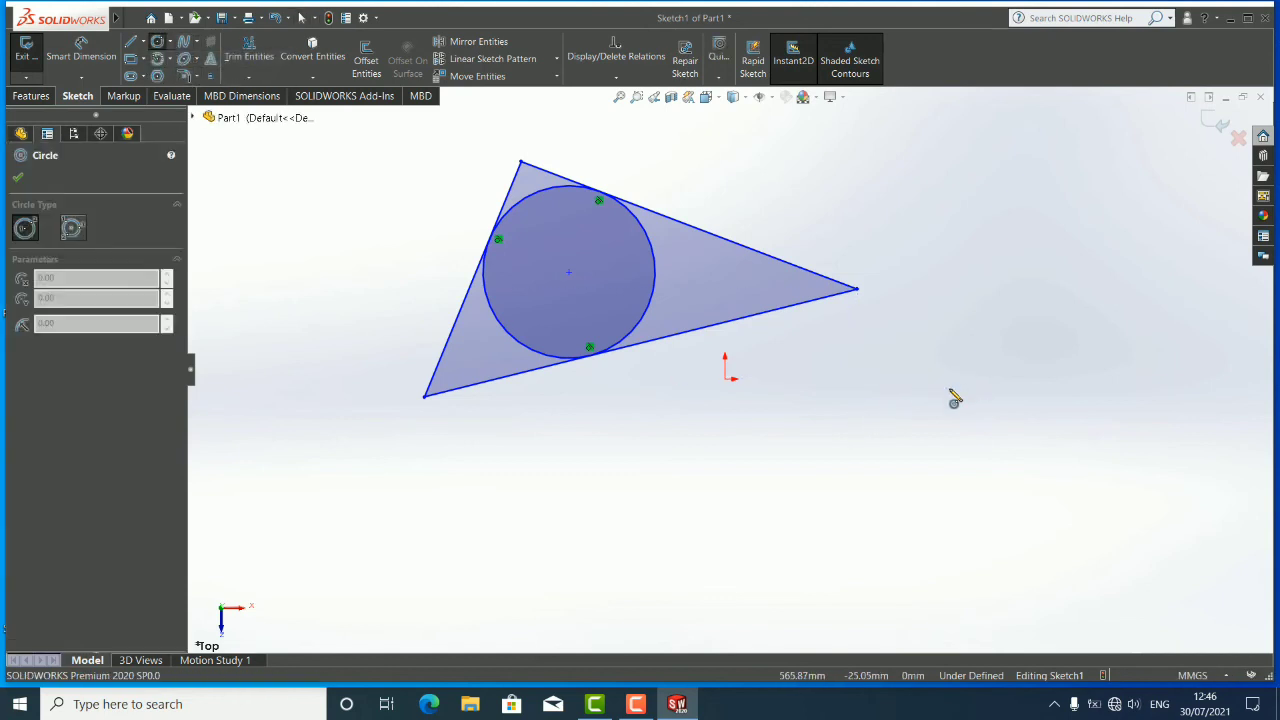
{"action": "left_click", "coordinate": [974, 424]}
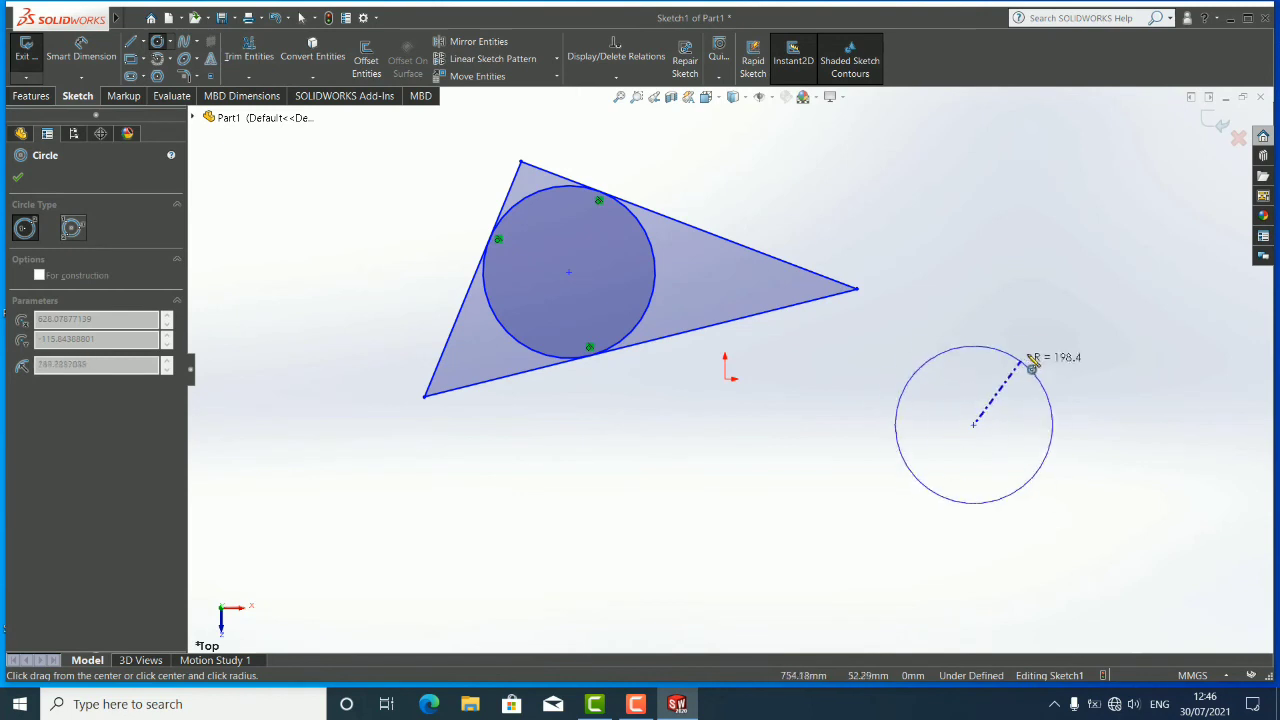
{"action": "left_click", "coordinate": [1104, 370]}
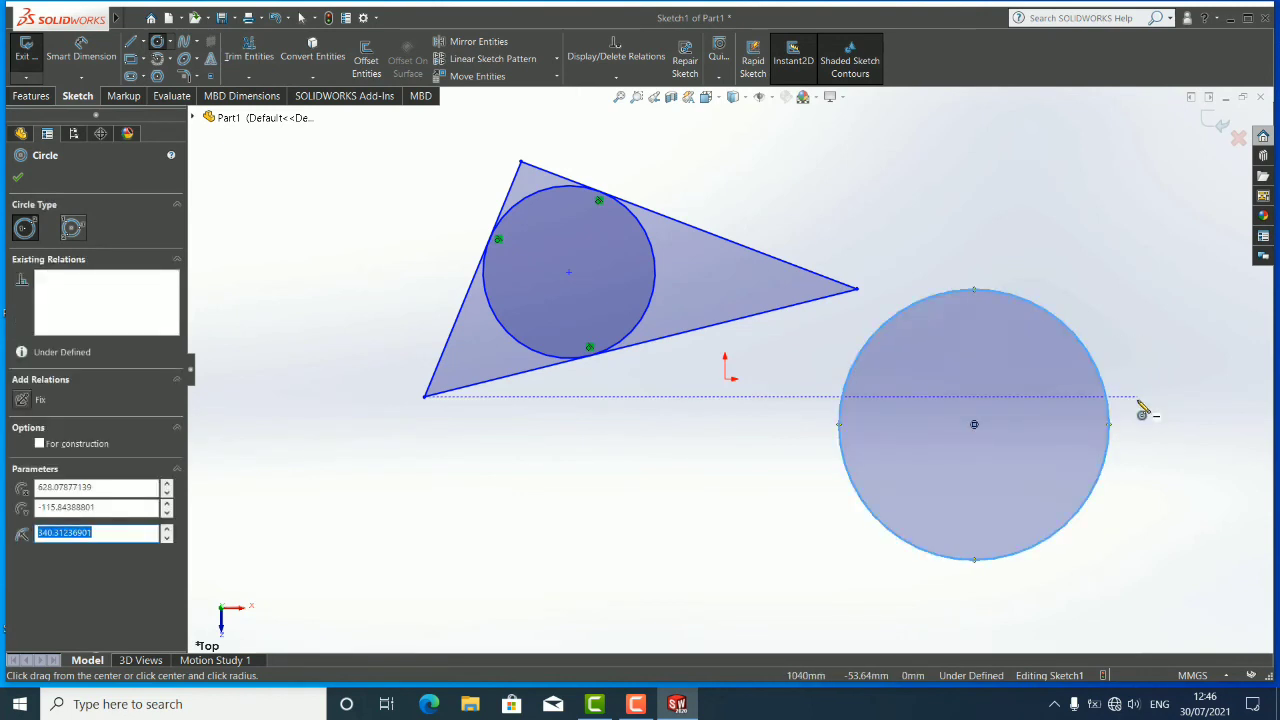
{"action": "key", "text": "Escape"}
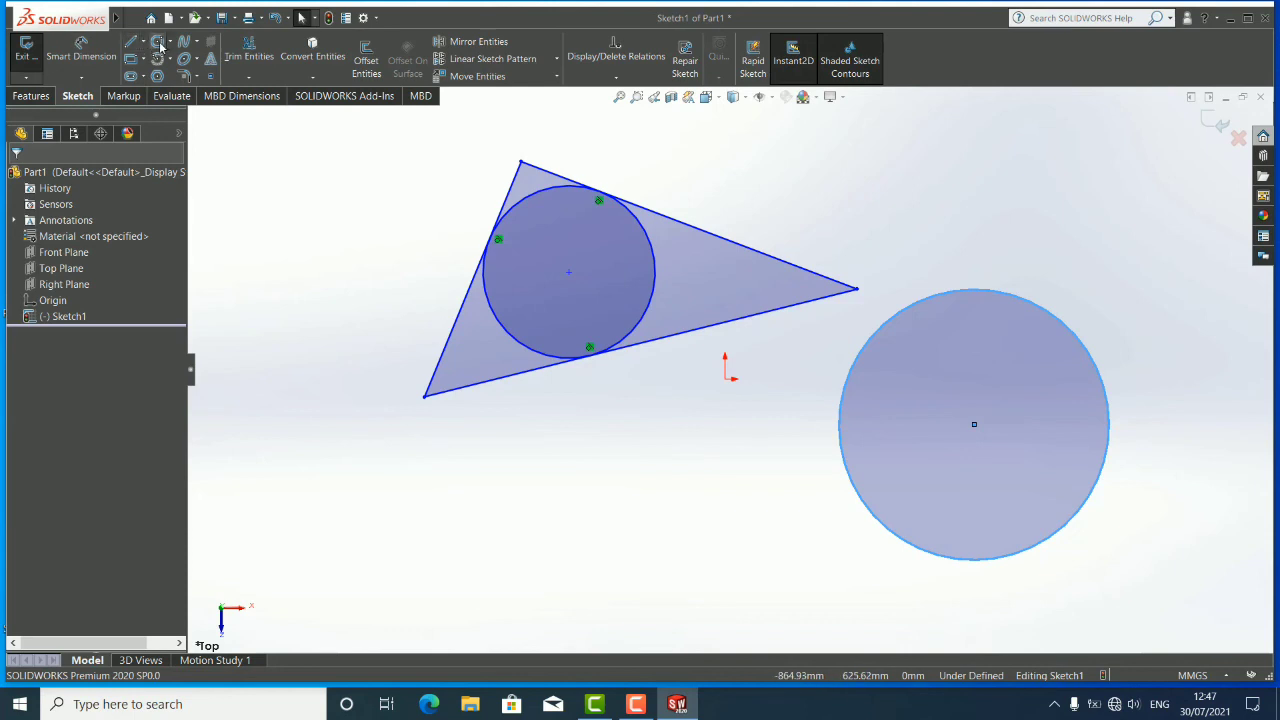
Add a small three-point perimeter circle below the triangle
{"action": "left_click", "coordinate": [157, 41]}
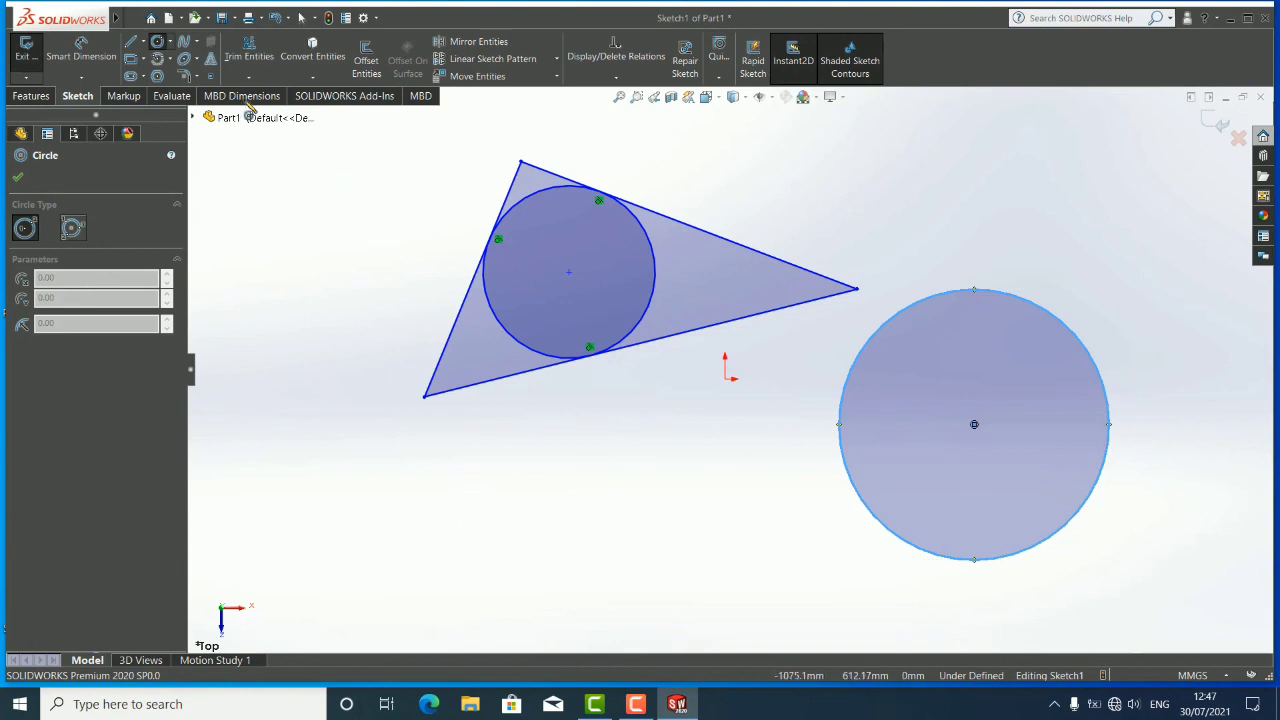
{"action": "left_click", "coordinate": [170, 42]}
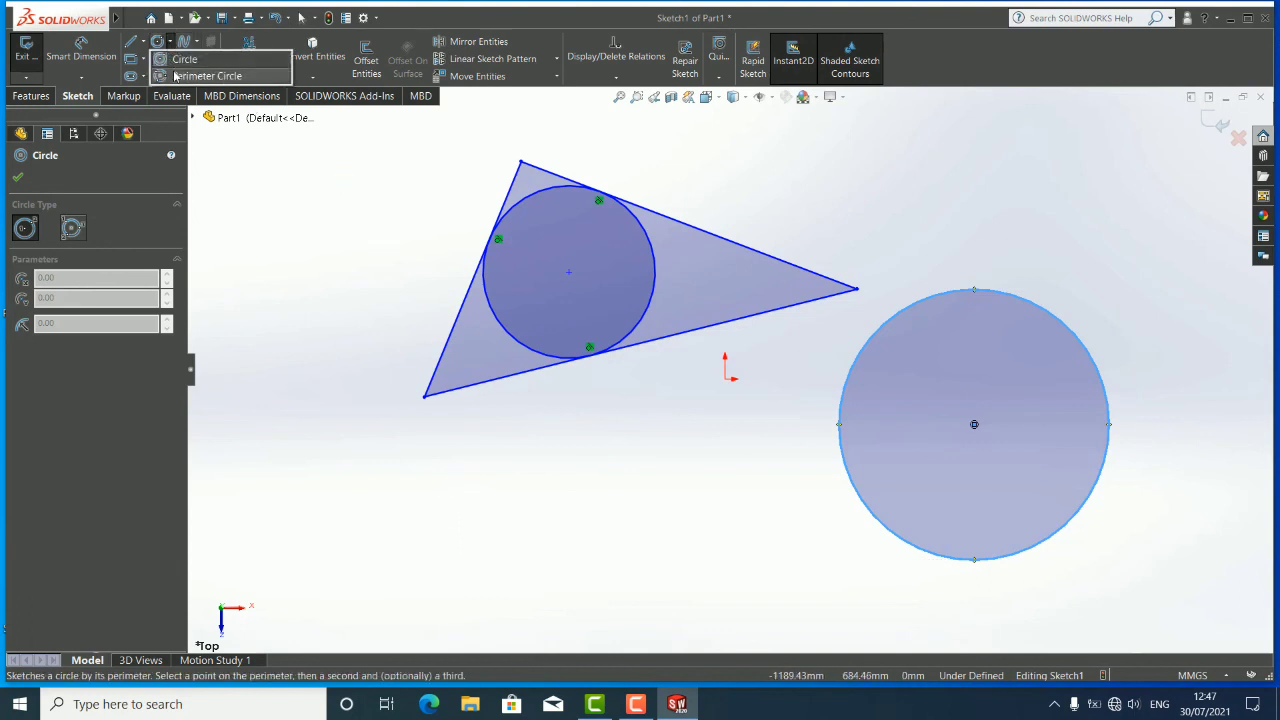
{"action": "left_click", "coordinate": [185, 75]}
{"action": "left_click", "coordinate": [510, 561]}
{"action": "left_click", "coordinate": [547, 481]}
{"action": "left_click", "coordinate": [601, 568]}
{"action": "key", "text": "Escape"}
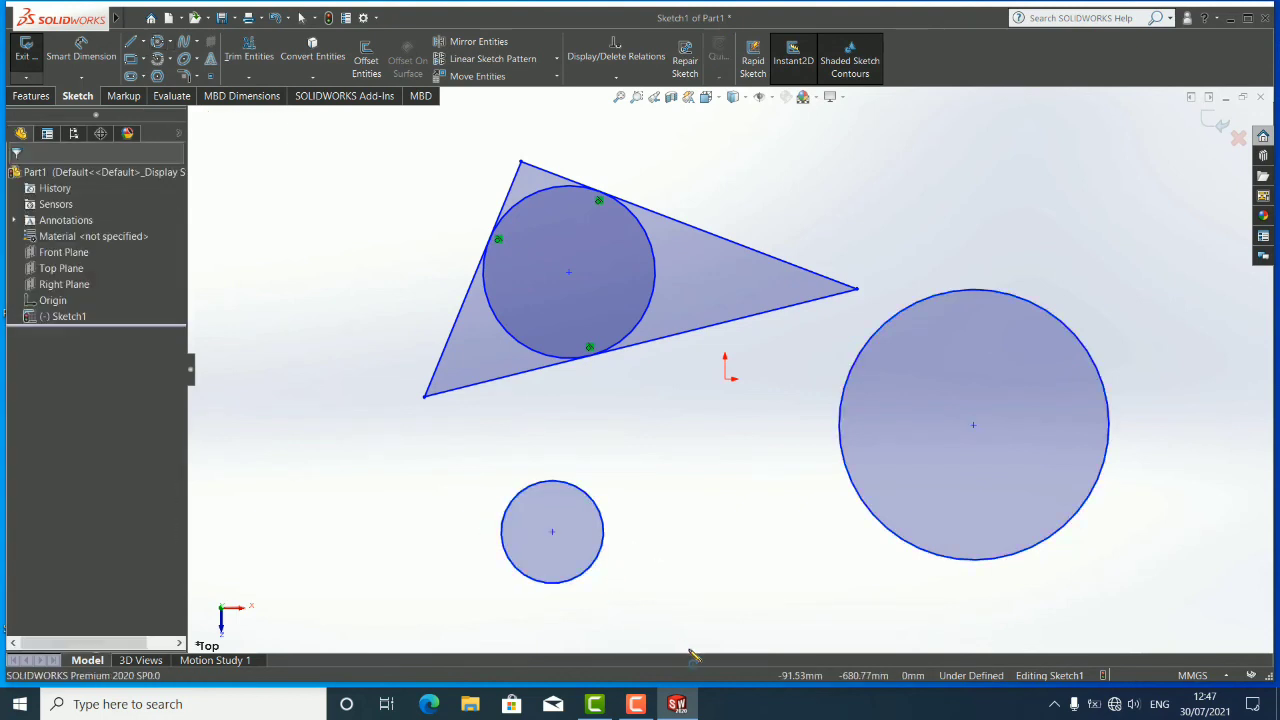